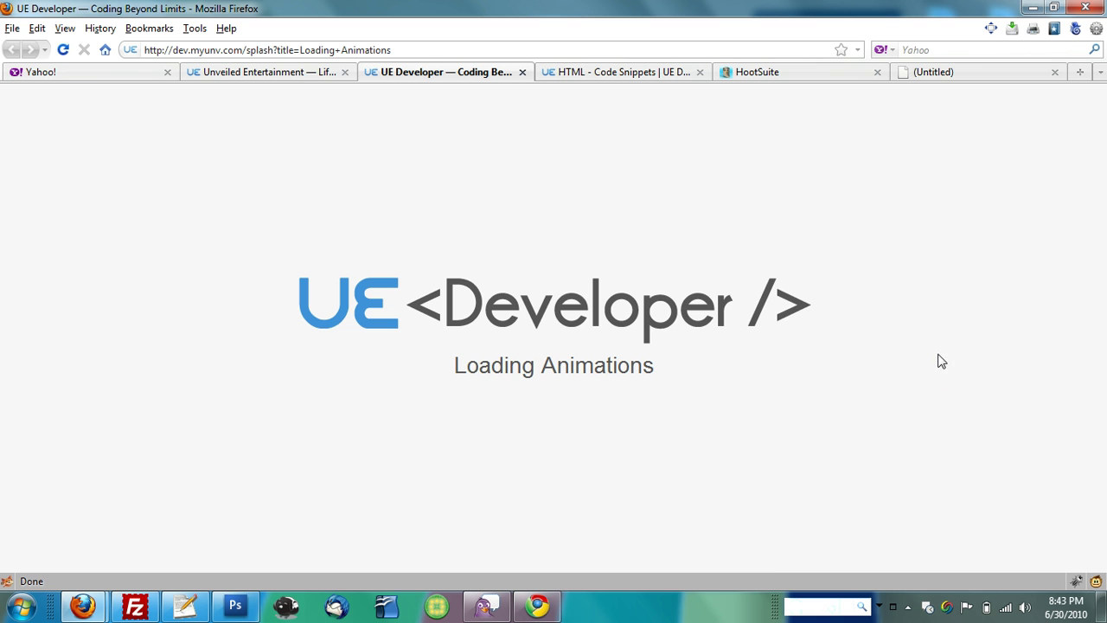
# Examine the loading animation on the Code Snippets page by switching between the JavaScript, HTAccess, jQuery, PHP and HTML categories.
pyautogui.click(588, 78)
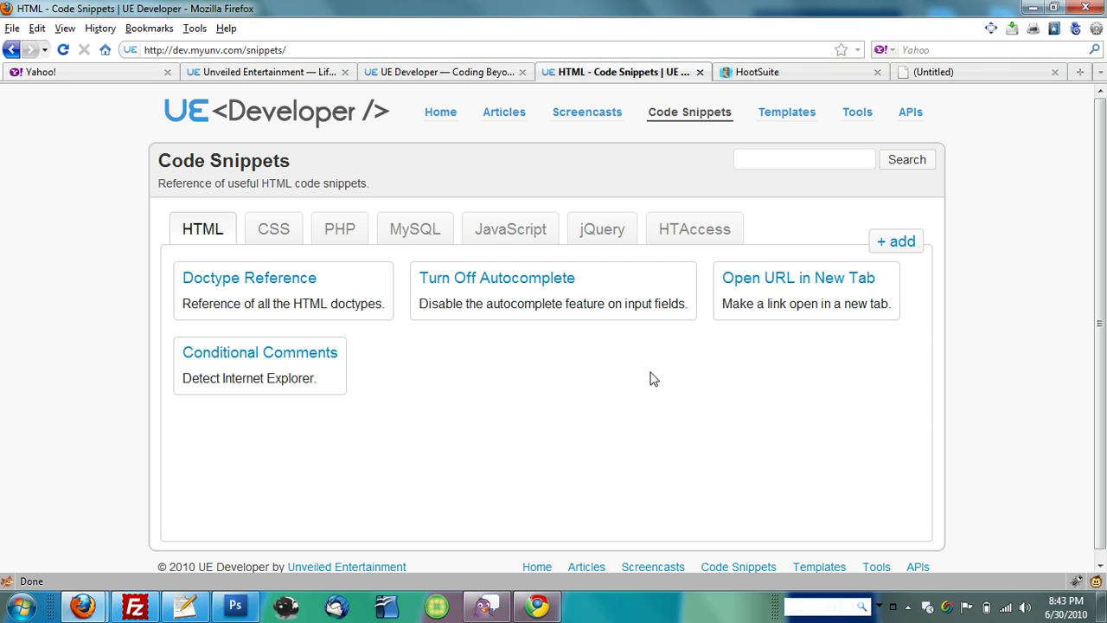
pyautogui.click(484, 228)
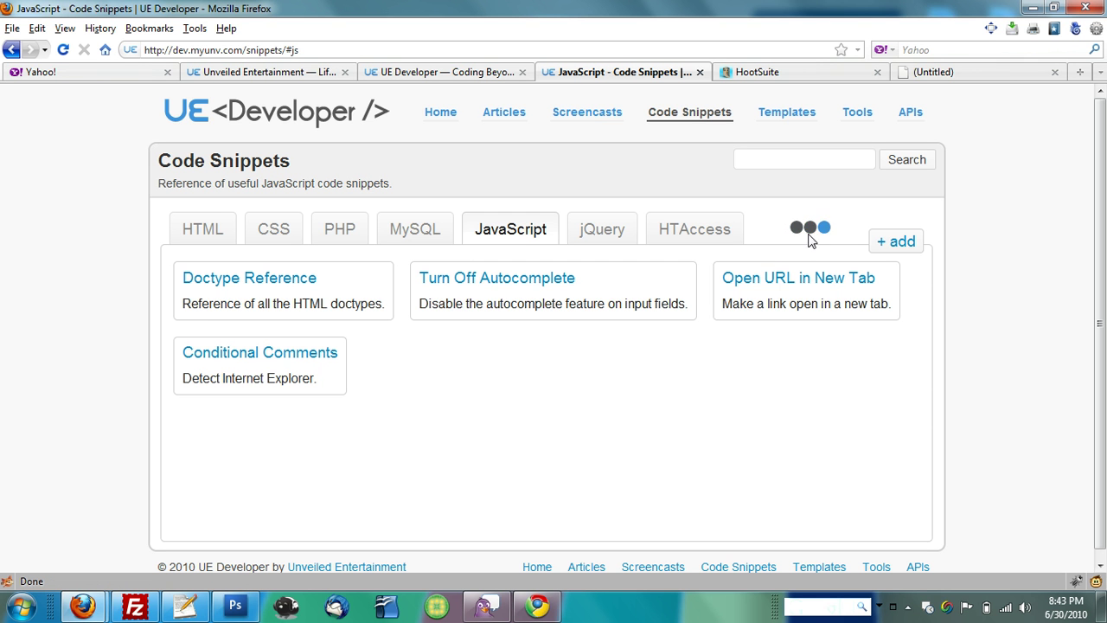
pyautogui.click(692, 227)
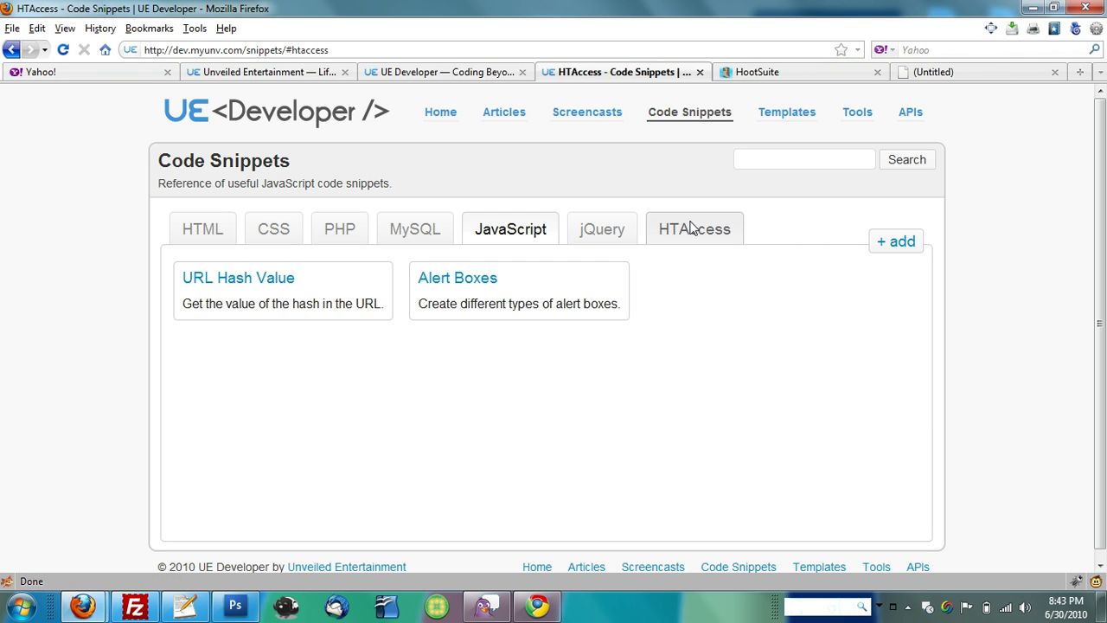
pyautogui.click(602, 228)
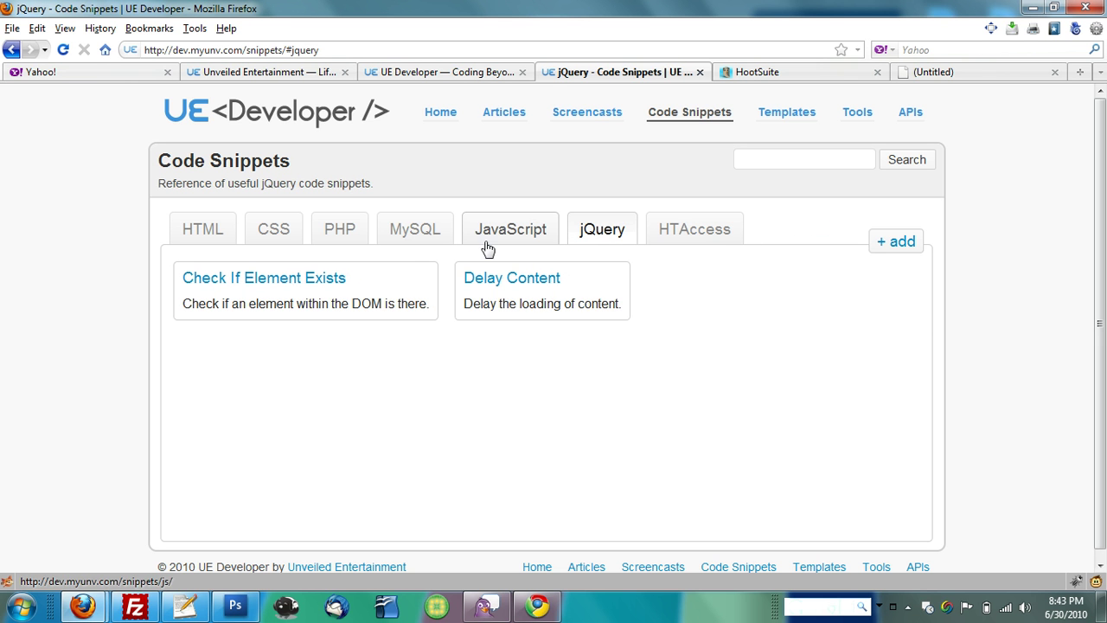
pyautogui.click(362, 232)
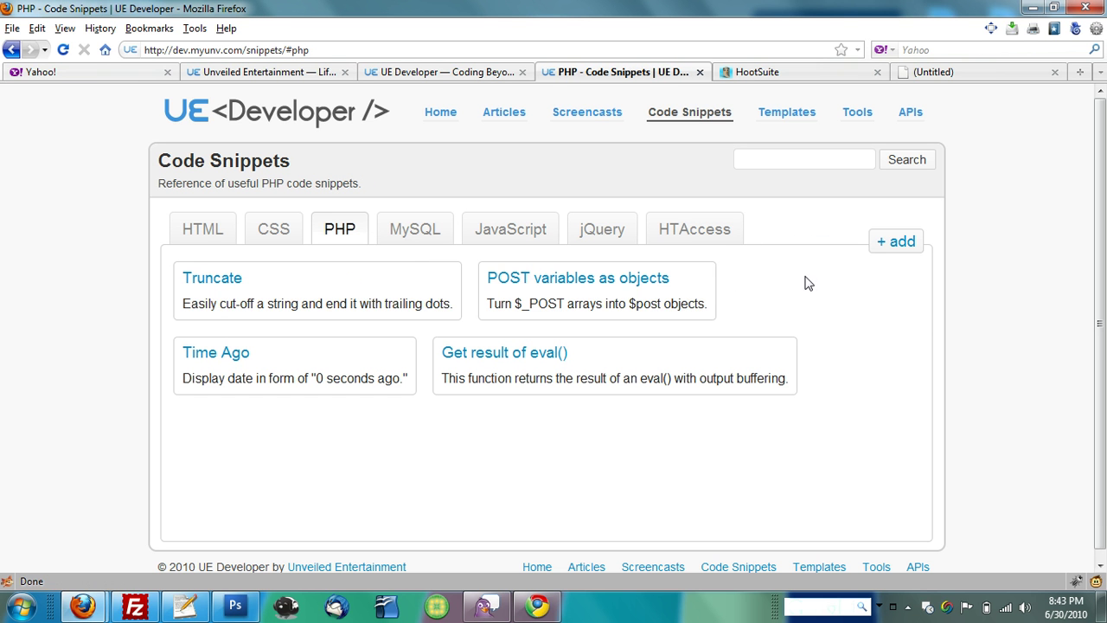
pyautogui.click(202, 232)
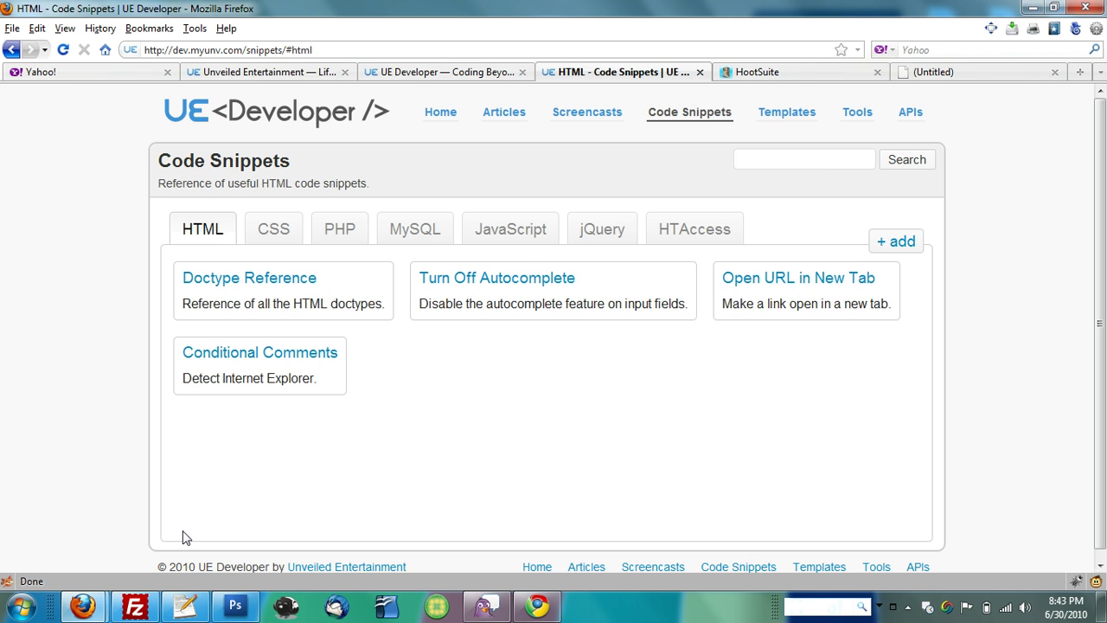
# Switch to Photoshop, open loading.psd and go through its three circle layers.
pyautogui.click(235, 605)
pyautogui.click(13, 26)
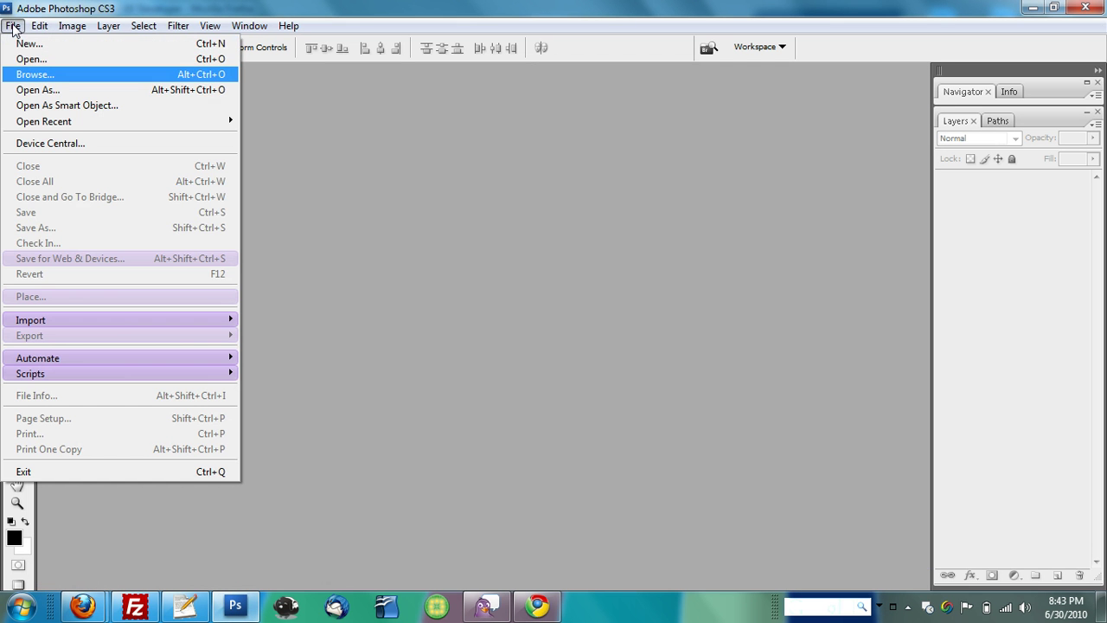
pyautogui.click(38, 60)
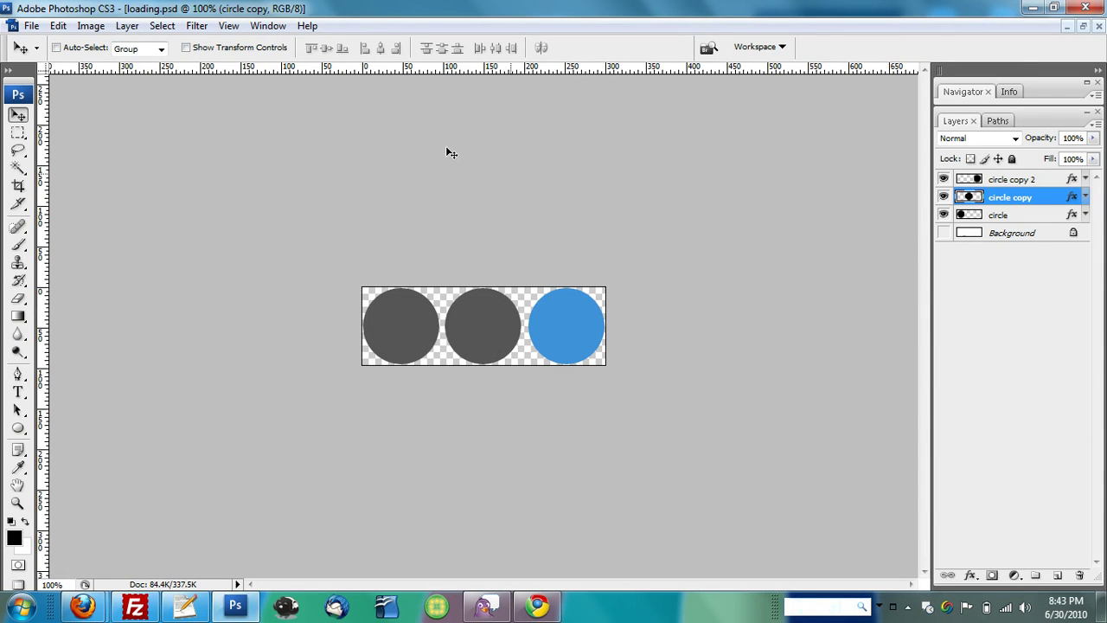
pyautogui.click(1011, 214)
pyautogui.click(1009, 198)
pyautogui.click(1009, 180)
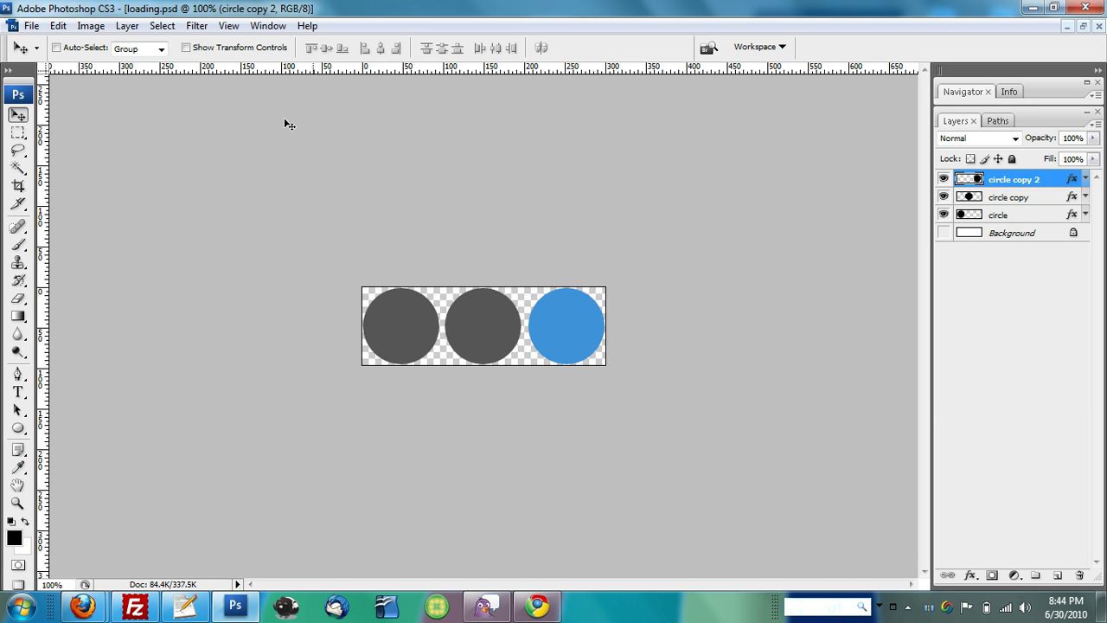
# Show the frame animation of loading.psd, play it, stop it and close the Animation palette.
pyautogui.click(269, 25)
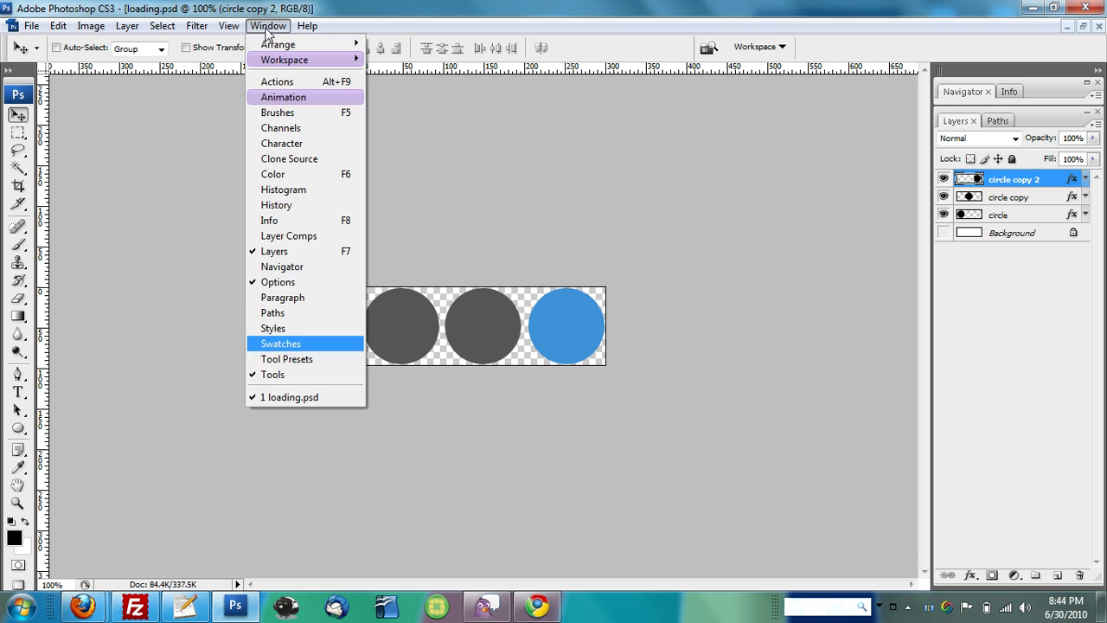
pyautogui.click(292, 98)
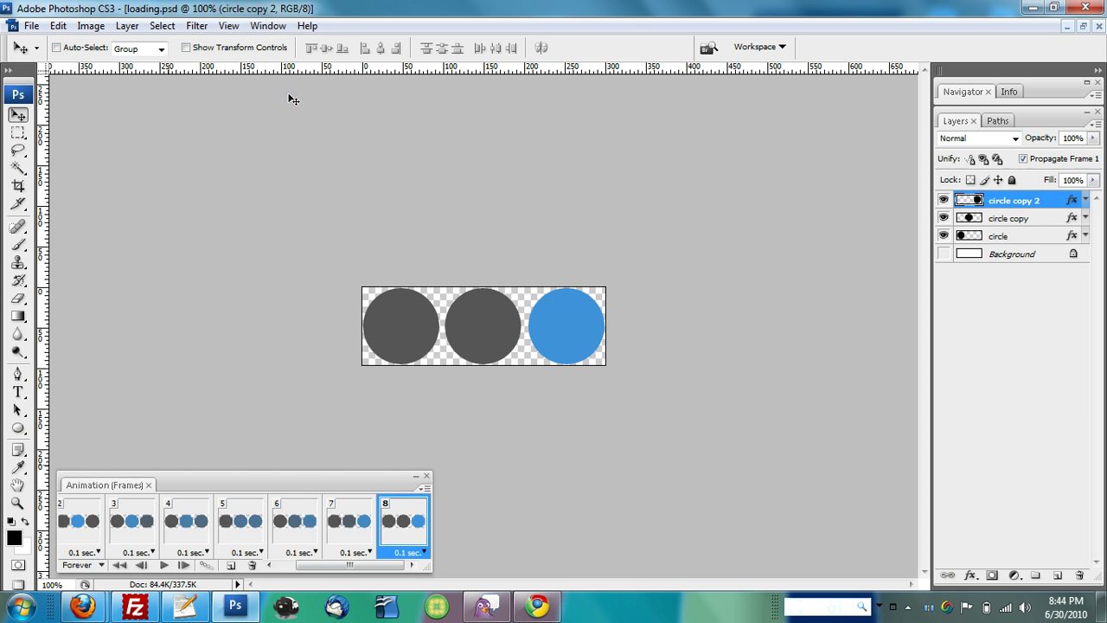
pyautogui.click(163, 565)
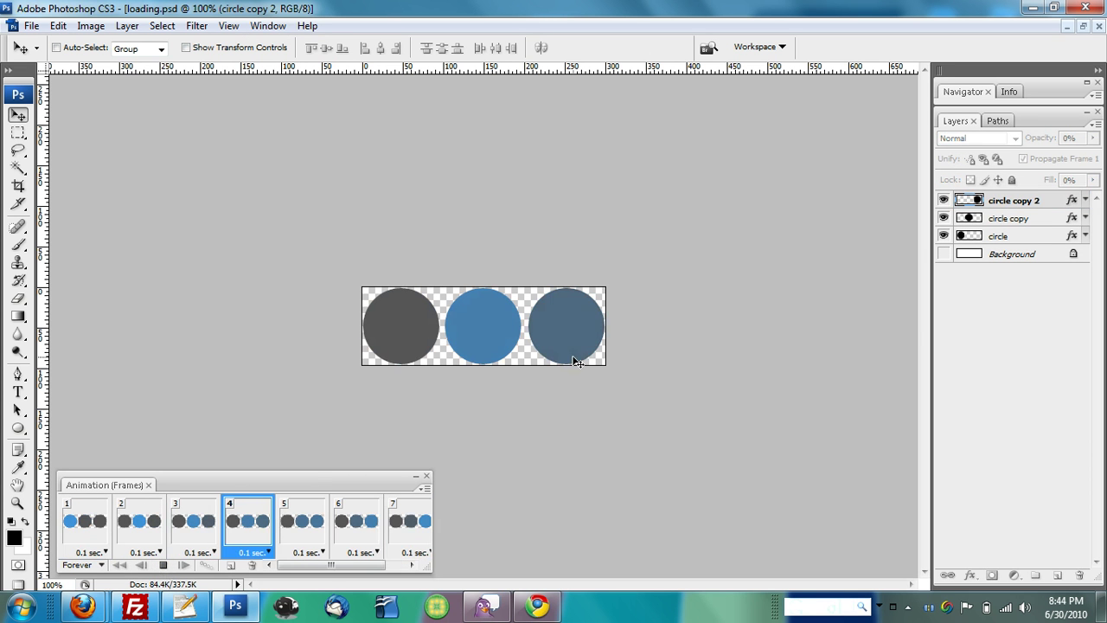
pyautogui.click(163, 565)
pyautogui.click(427, 476)
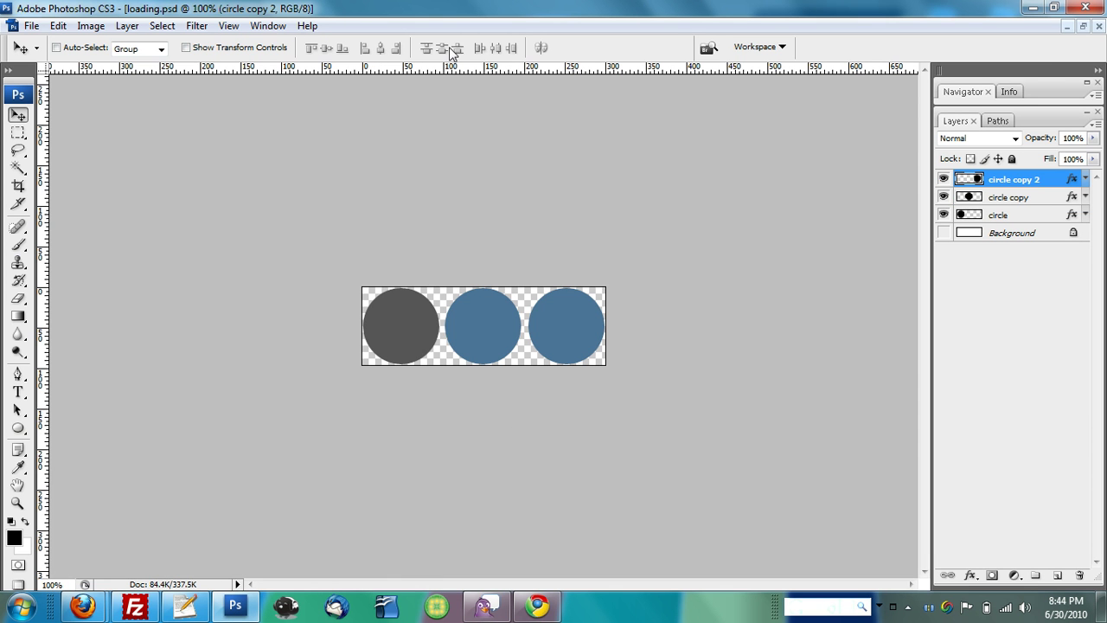
# Create a new RGB document 300 pixels wide and 96 pixels high with a white background.
pyautogui.click(31, 25)
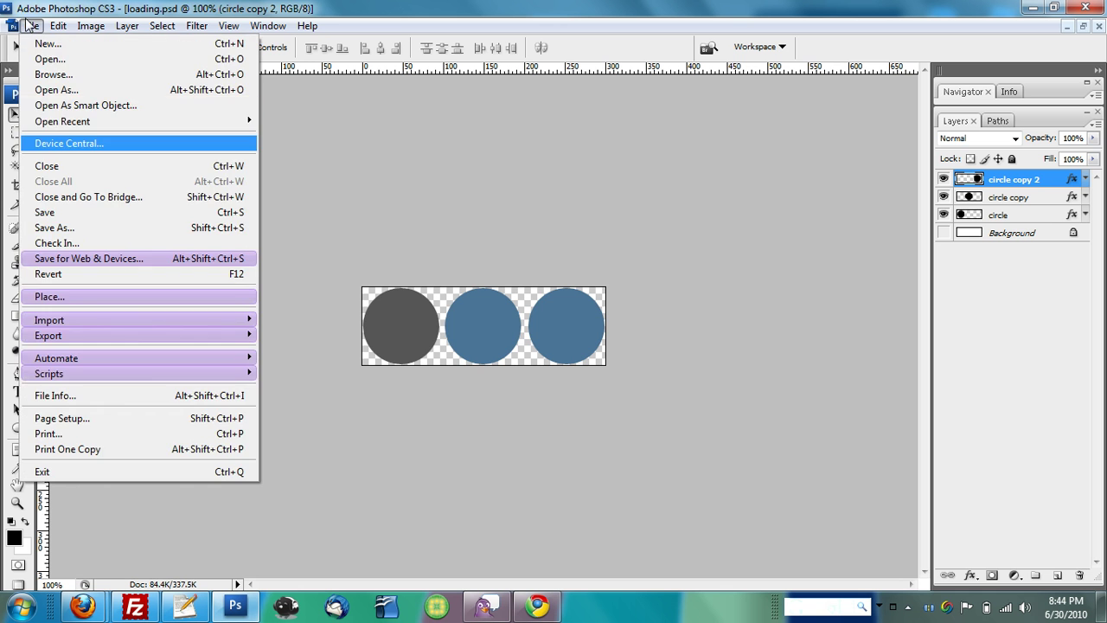
pyautogui.click(39, 44)
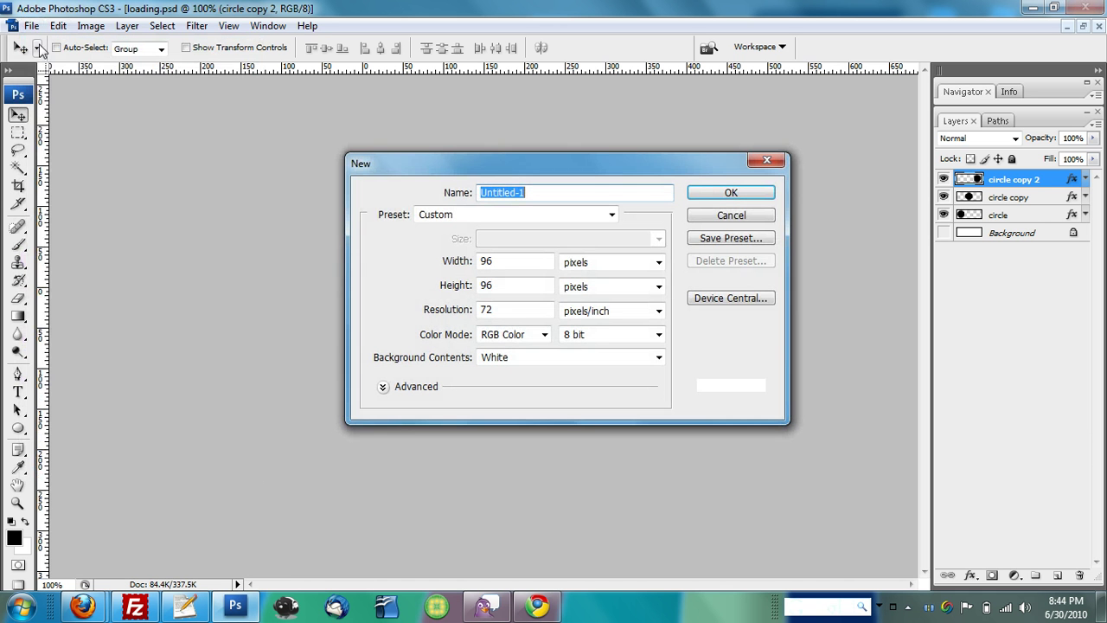
pyautogui.doubleClick(509, 261)
pyautogui.write('288')
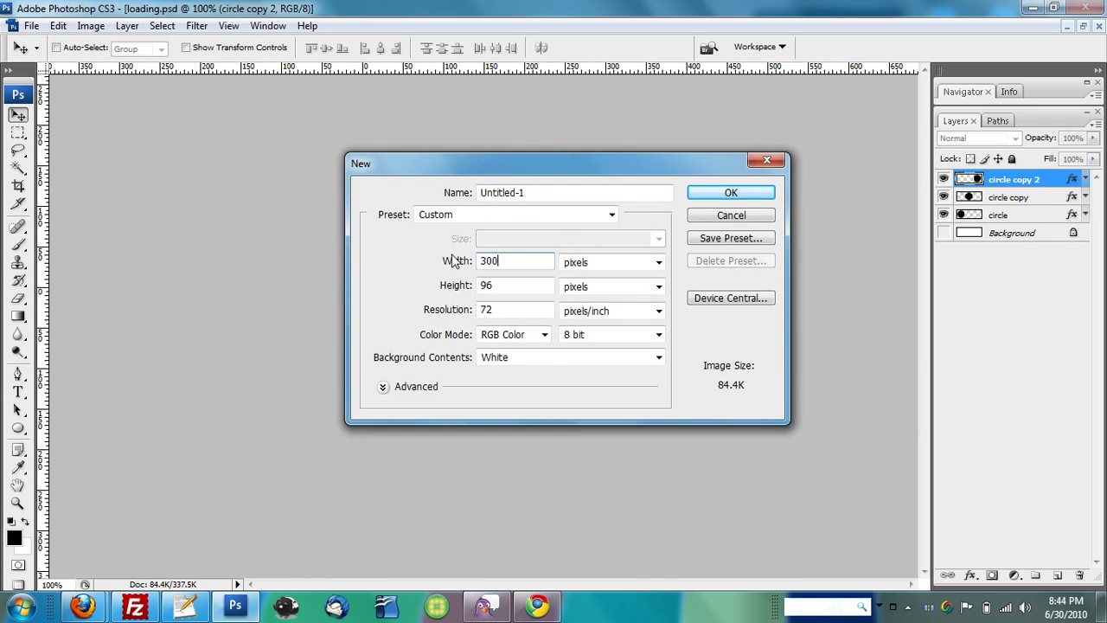
pyautogui.press('Return')
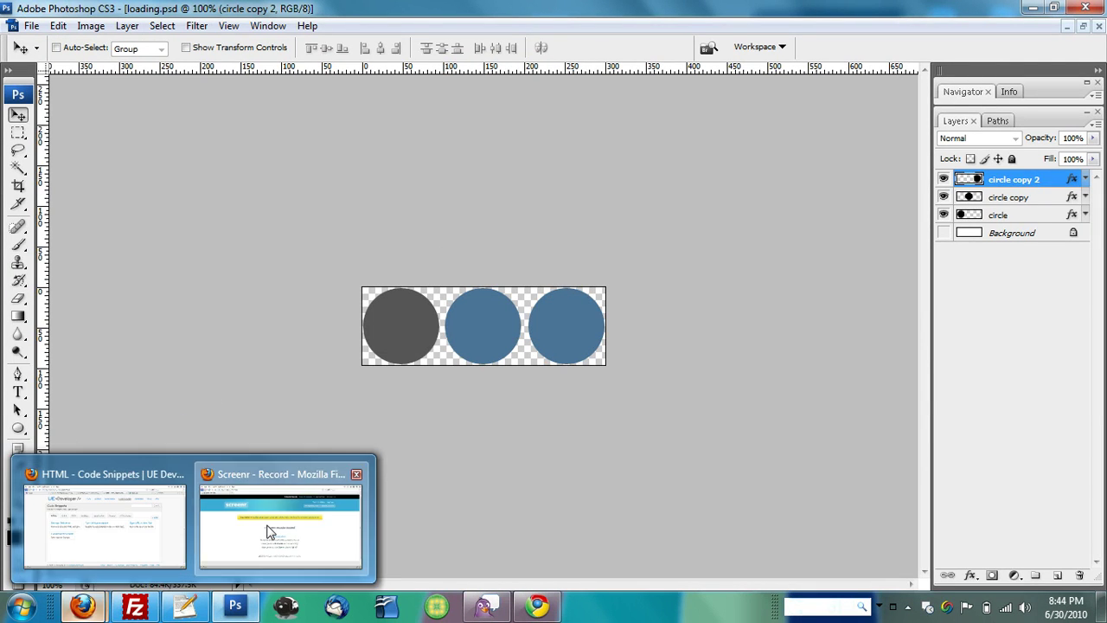
pyautogui.hotkey('alt', 'Tab')
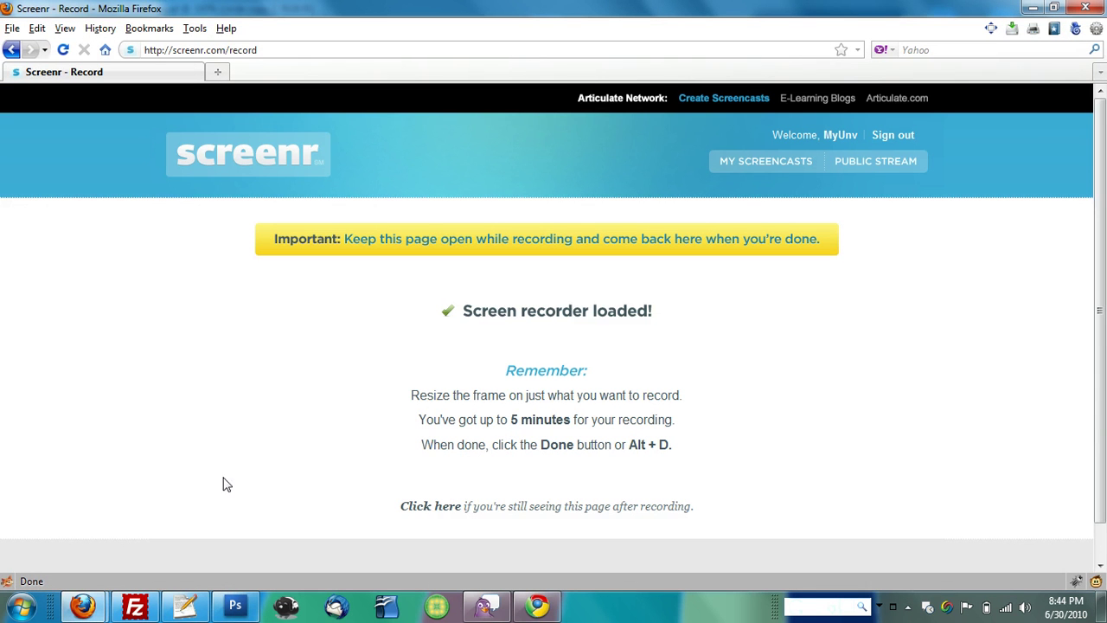
pyautogui.moveTo(97, 612)
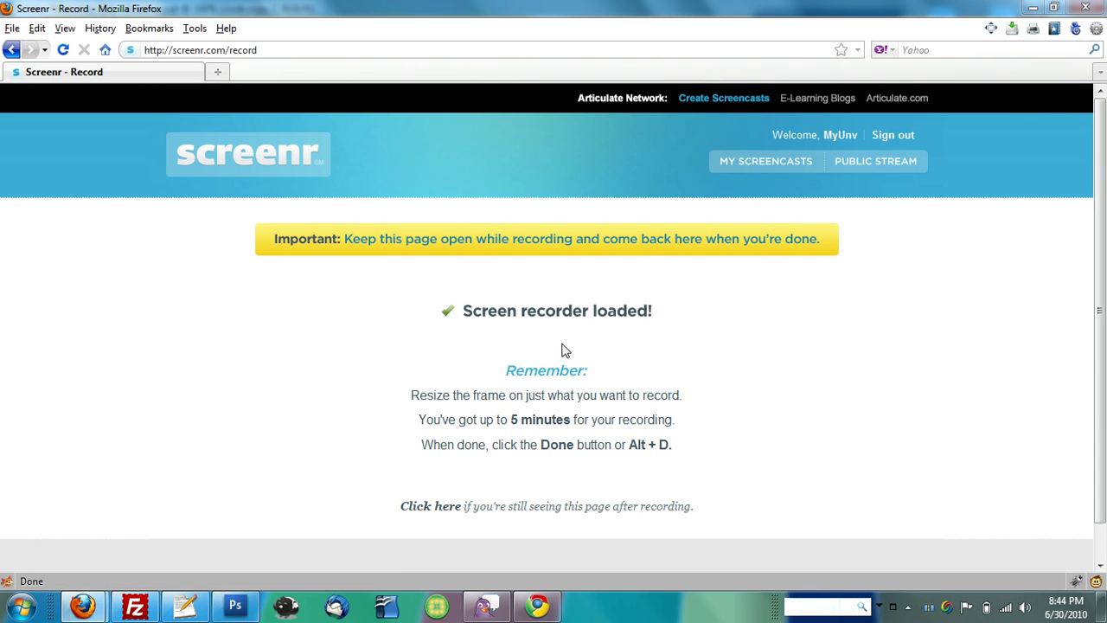
pyautogui.hotkey('alt', 'Tab')
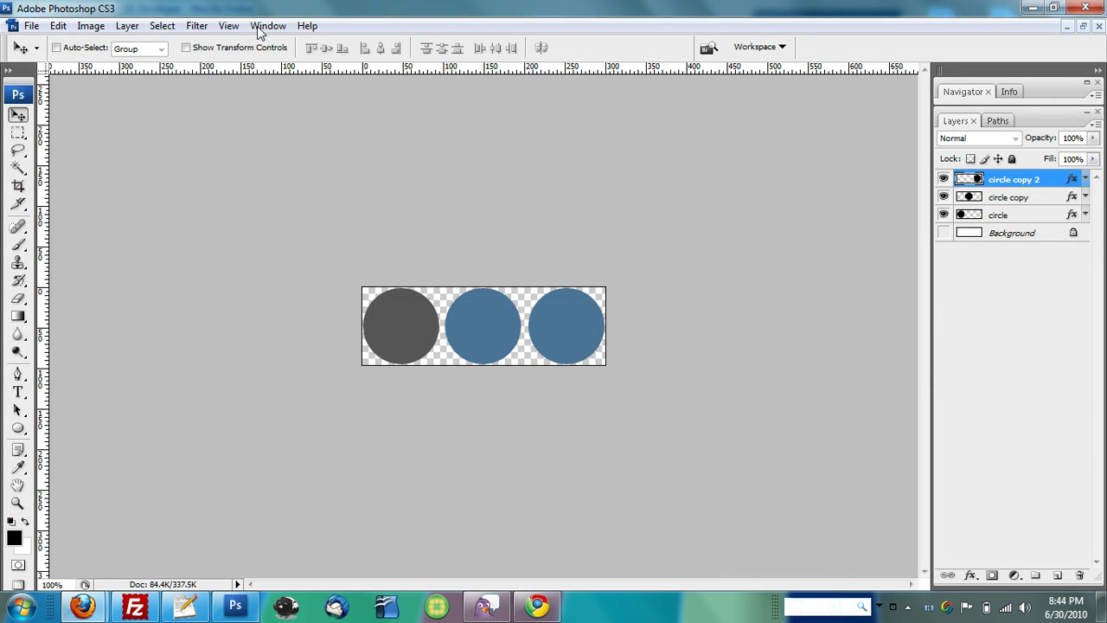
pyautogui.press('Return')
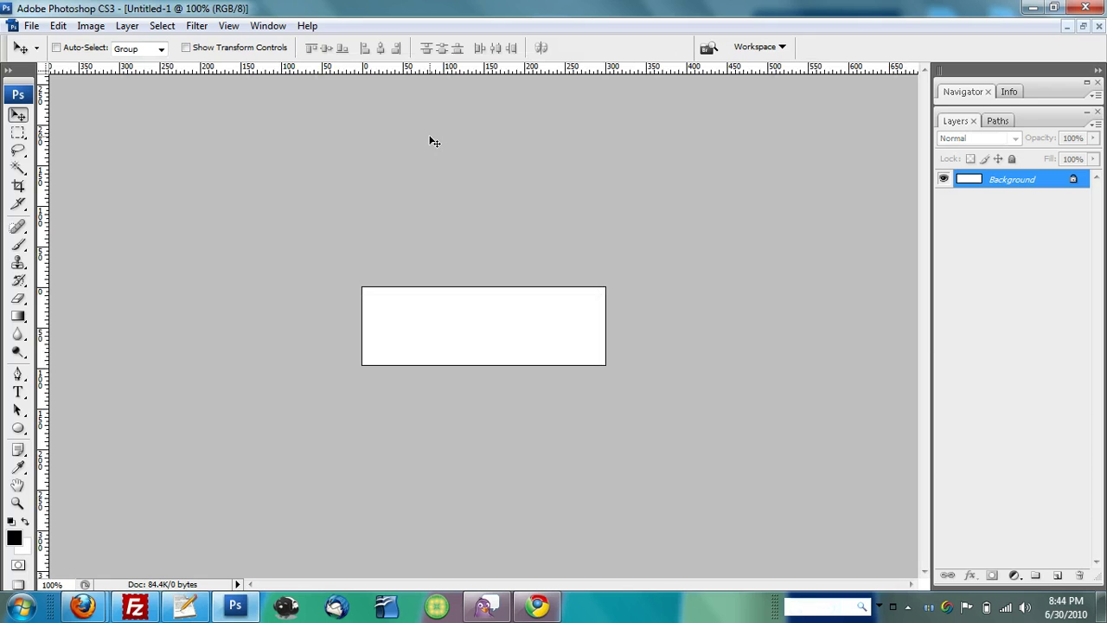
# Draw a black circle about 96 pixels in diameter at the canvas's left end with the Ellipse tool.
pyautogui.click(19, 429)
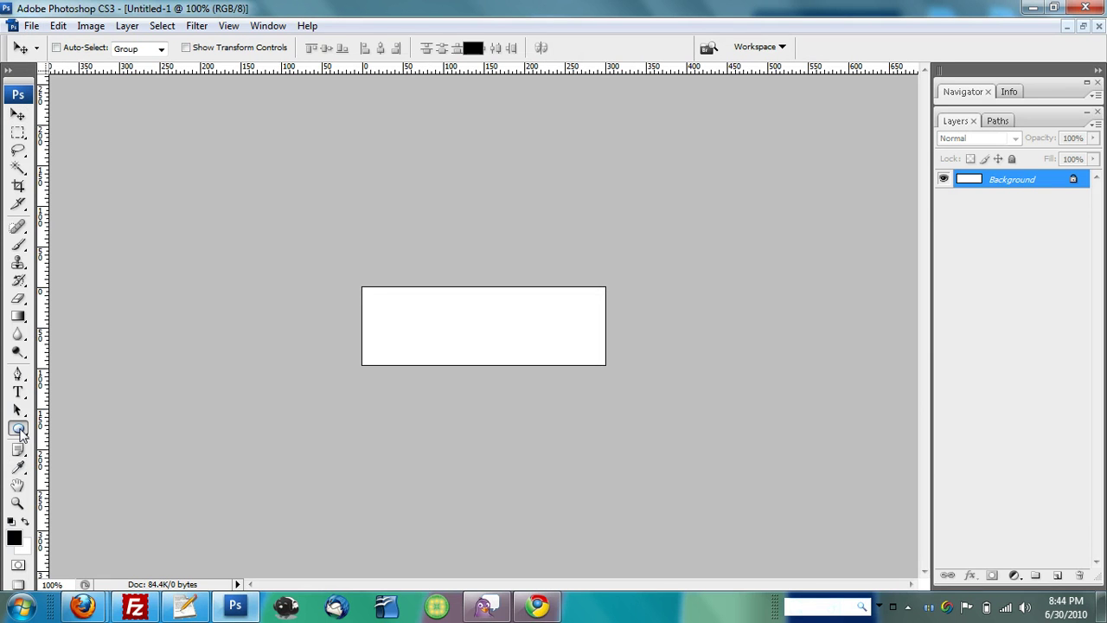
pyautogui.click(19, 430)
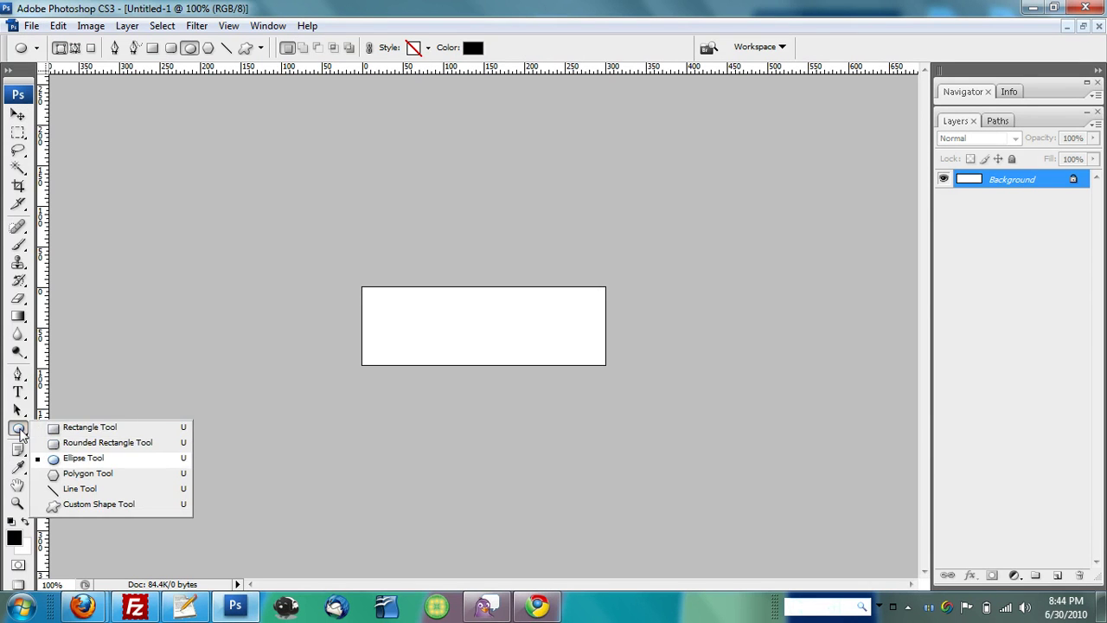
pyautogui.click(20, 431)
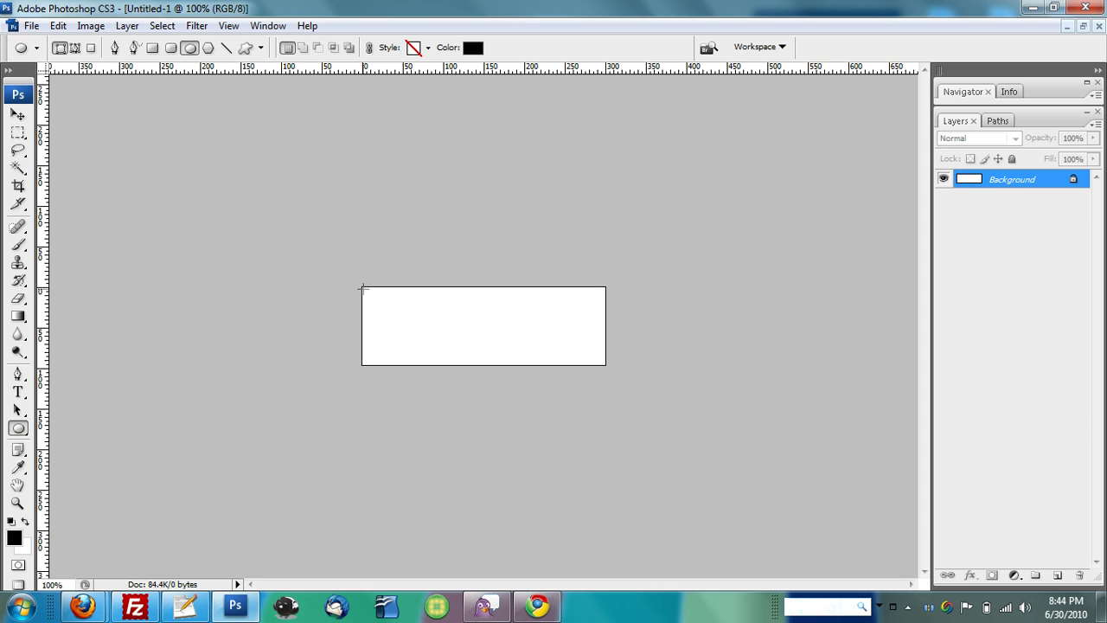
pyautogui.moveTo(362, 288); pyautogui.dragTo(443, 366)
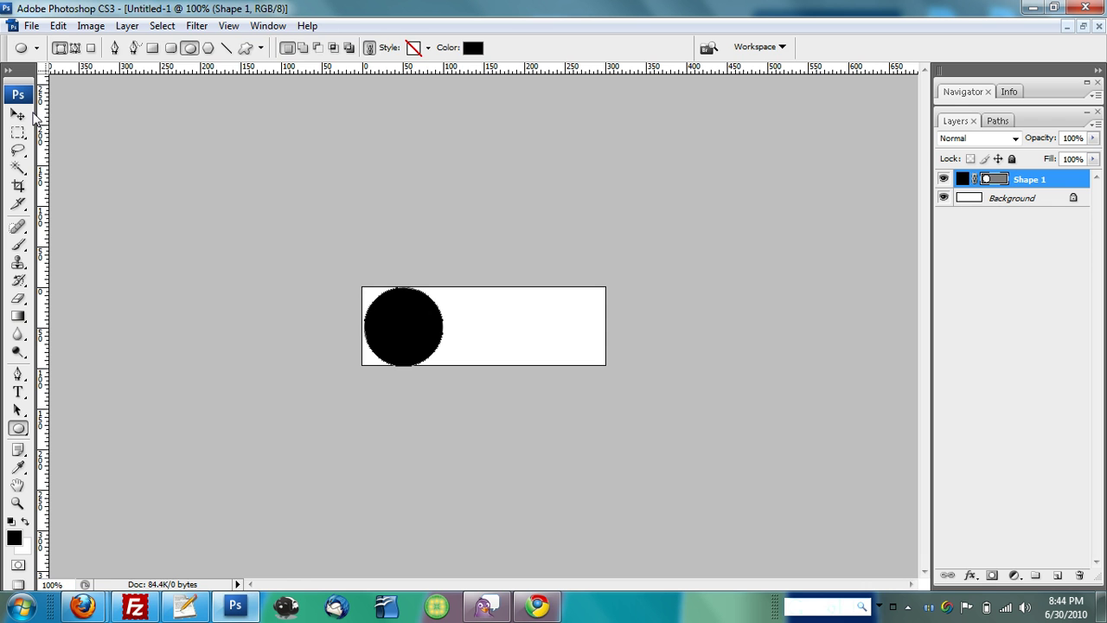
# Rasterize the black circle's shape layer.
pyautogui.click(22, 115)
pyautogui.click(127, 25)
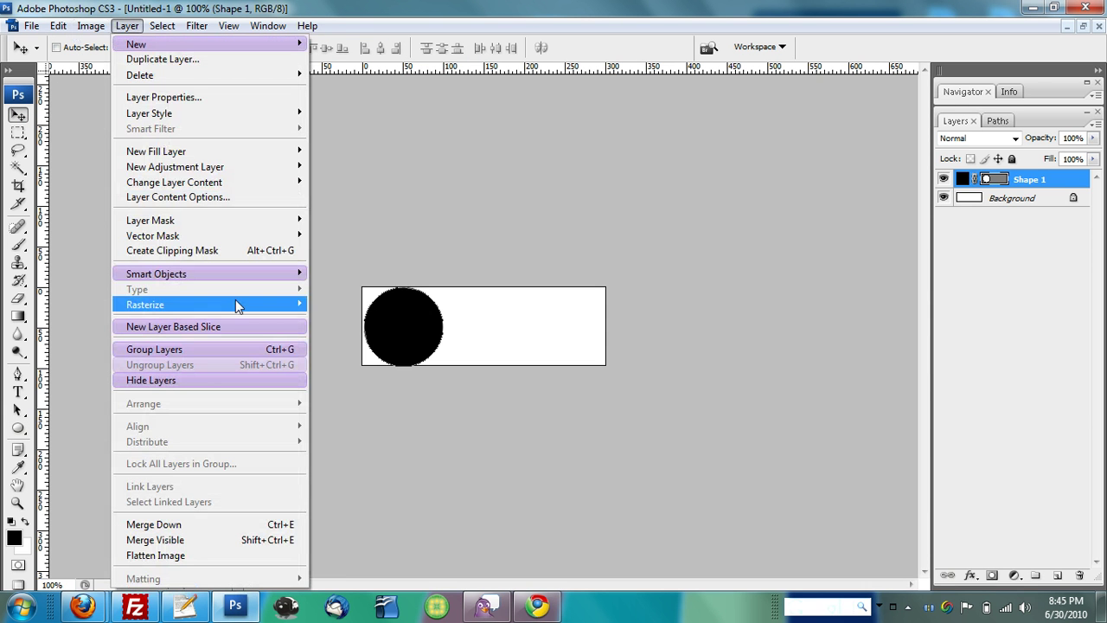
pyautogui.moveTo(236, 303)
pyautogui.click(333, 389)
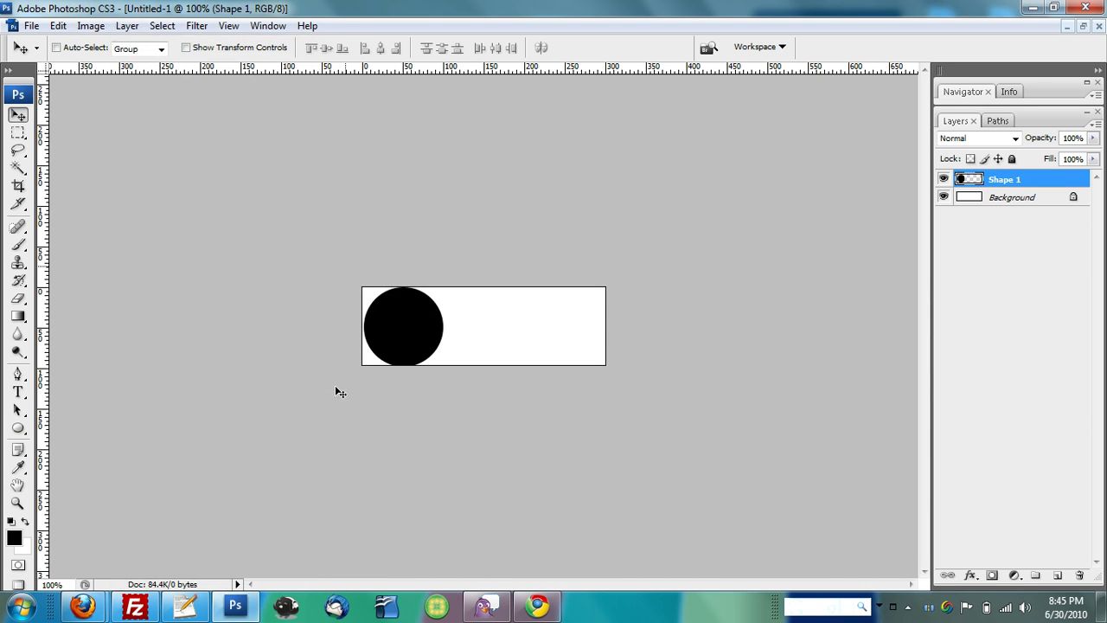
# Apply a Color Overlay of 4093d9 to the circle layer.
pyautogui.rightClick(1008, 179)
pyautogui.click(981, 212)
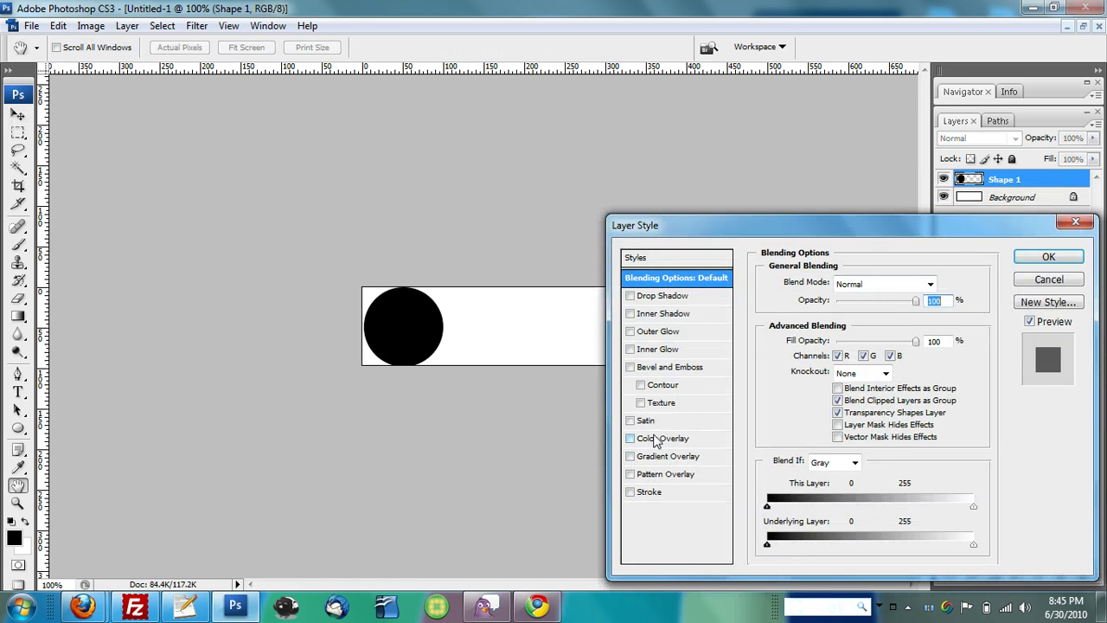
pyautogui.click(655, 440)
pyautogui.click(926, 286)
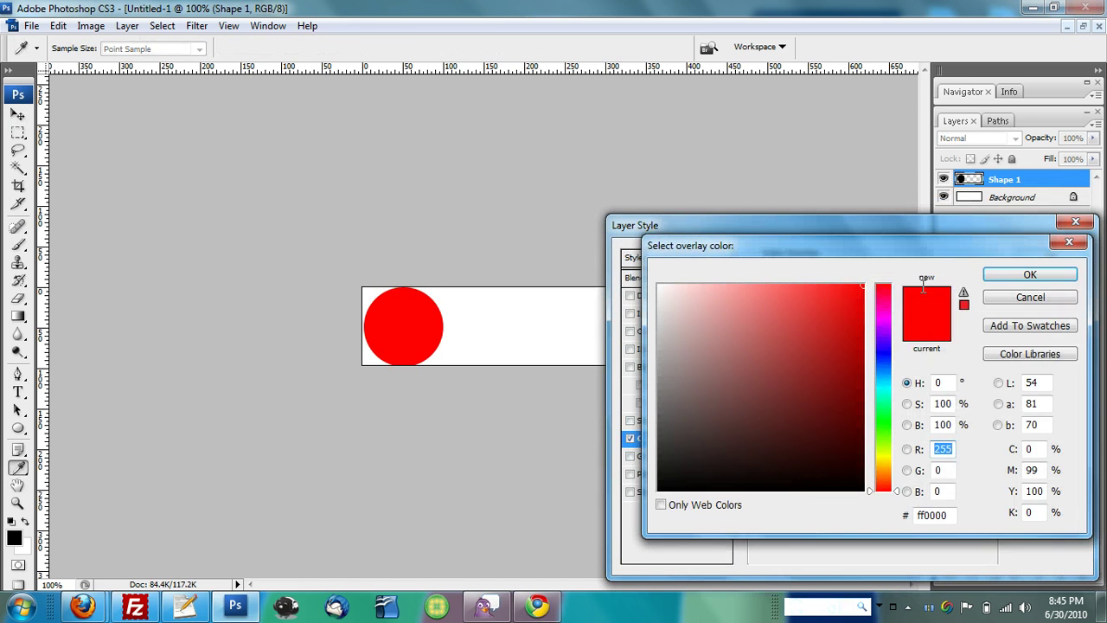
pyautogui.moveTo(951, 513); pyautogui.dragTo(900, 512)
pyautogui.write('4093d9')
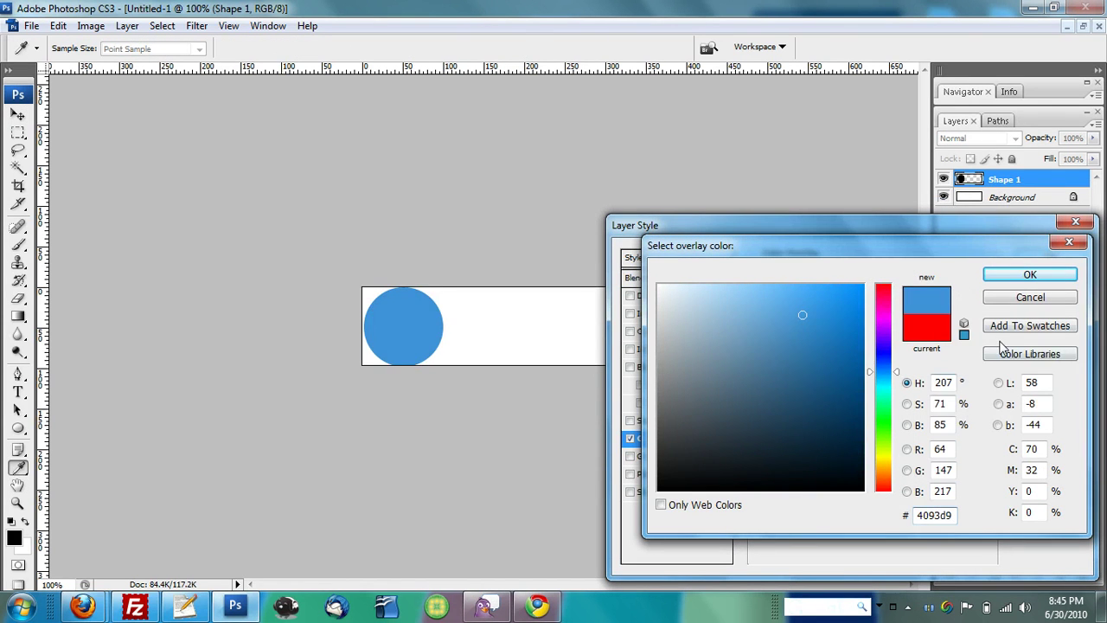
pyautogui.click(1026, 276)
pyautogui.click(1032, 259)
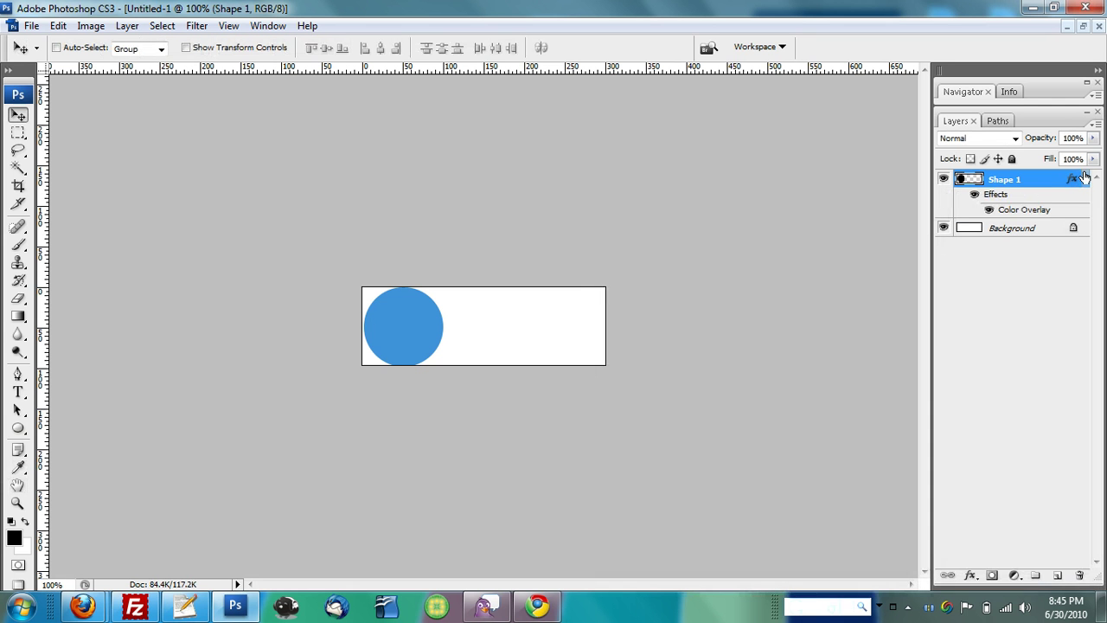
# Duplicate the blue circle layer and move the copy about 100 pixels to the right, beside the original.
pyautogui.rightClick(1086, 178)
pyautogui.click(988, 235)
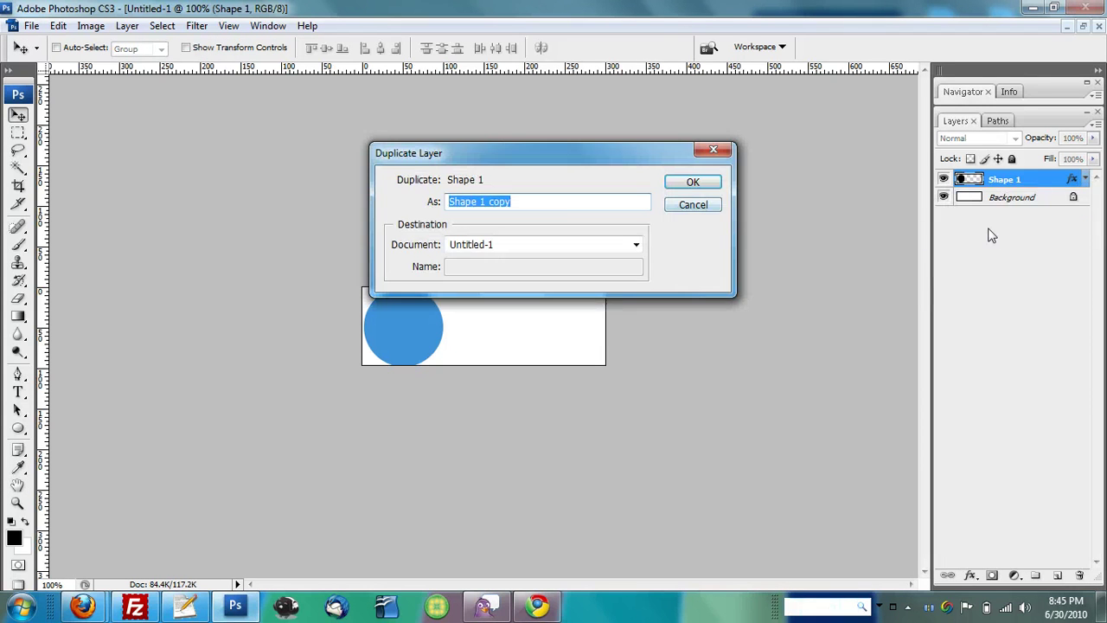
pyautogui.press('Return')
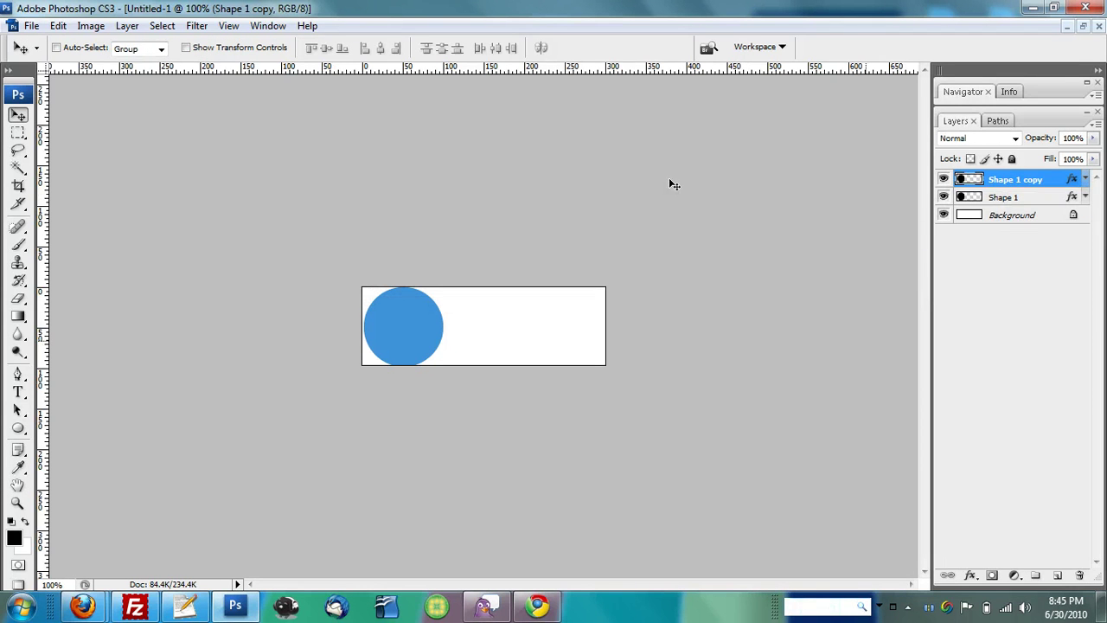
pyautogui.press('Right')
pyautogui.press('Right')
pyautogui.press('Right')
pyautogui.press('Right')
pyautogui.press('Right')
pyautogui.press('Right')
pyautogui.press('Right')
pyautogui.press('Right')
pyautogui.press('Right')
pyautogui.press('Right')
pyautogui.press('Right')
pyautogui.press('Right')
pyautogui.press('Right')
pyautogui.press('Right')
pyautogui.press('Right')
pyautogui.press('Right')
pyautogui.press('Right')
pyautogui.press('Right')
pyautogui.press('Right')
pyautogui.press('Right')
pyautogui.hotkey('shift', 'Right')
pyautogui.hotkey('shift', 'Right')
pyautogui.hotkey('shift', 'Right')
pyautogui.hotkey('shift', 'Right')
pyautogui.hotkey('shift', 'Right')
pyautogui.hotkey('shift', 'Right')
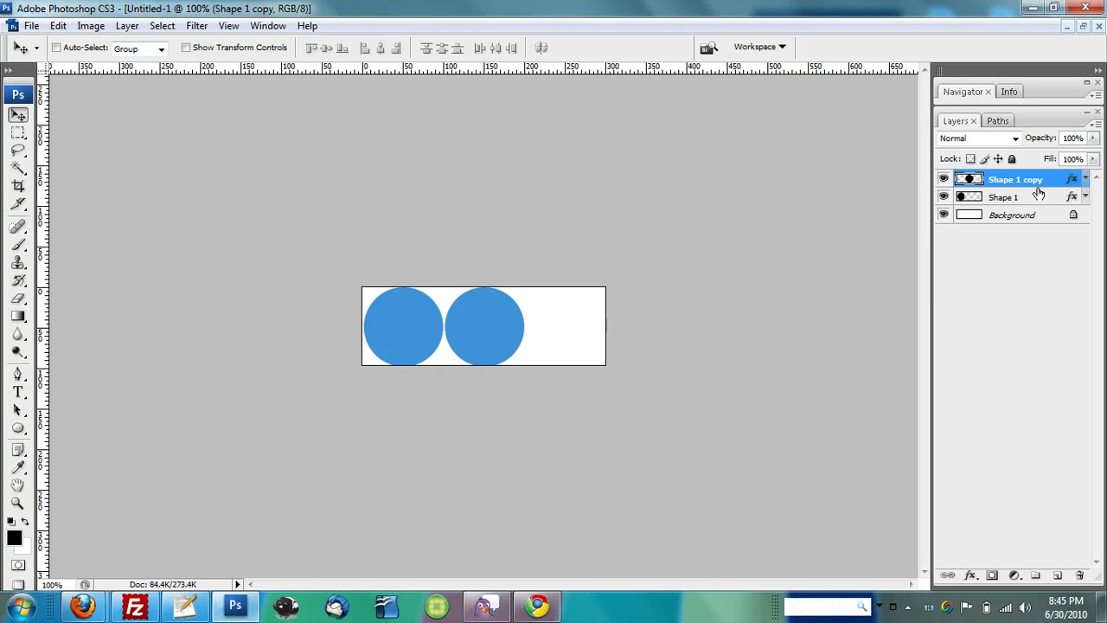
# Change the Color Overlay of the duplicated circle layer to 555555.
pyautogui.rightClick(961, 210)
pyautogui.press('Escape')
pyautogui.press('h')
pyautogui.doubleClick(1058, 179)
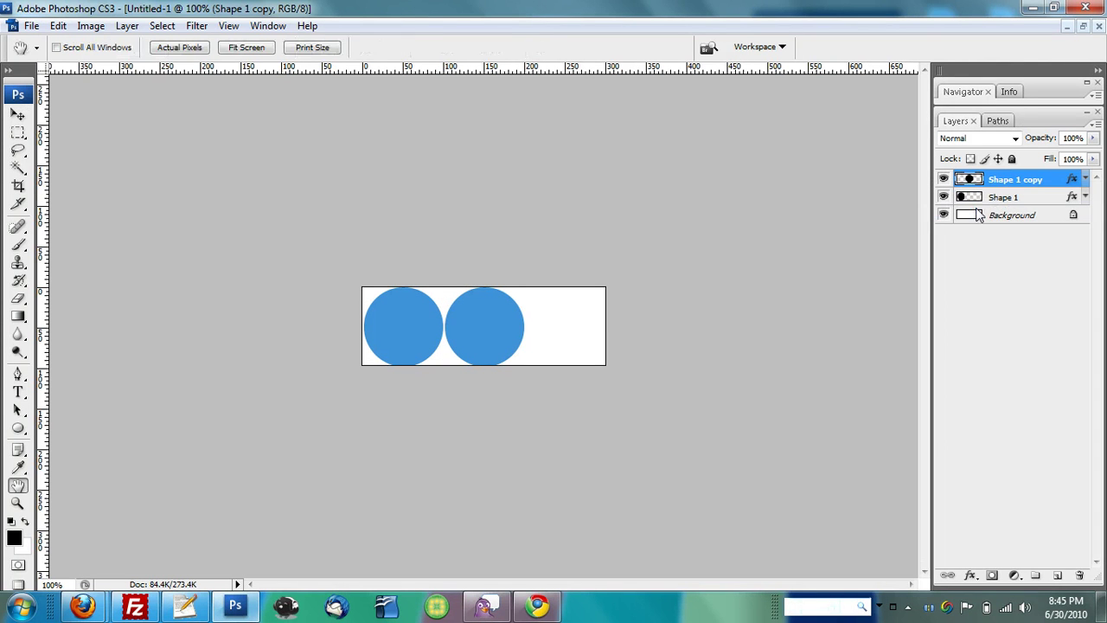
pyautogui.click(676, 443)
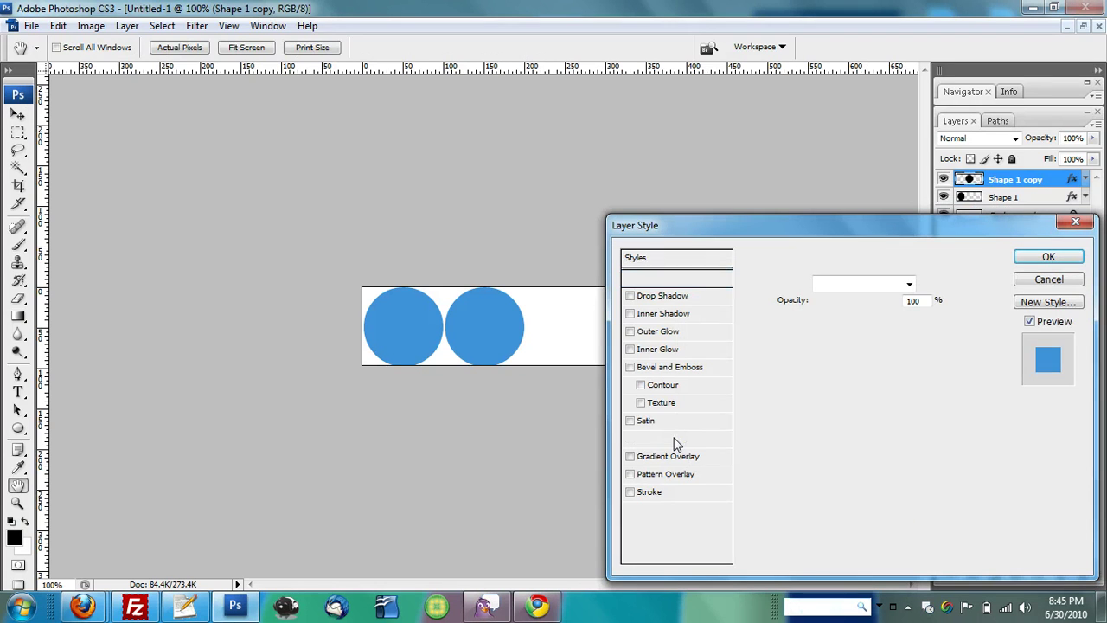
pyautogui.click(933, 281)
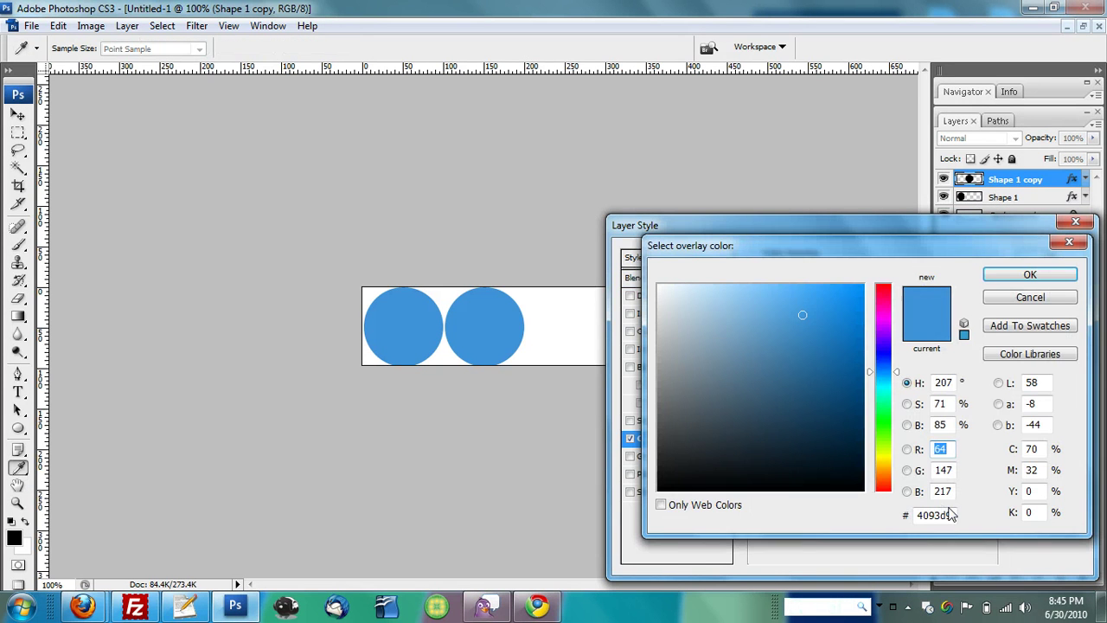
pyautogui.doubleClick(935, 515)
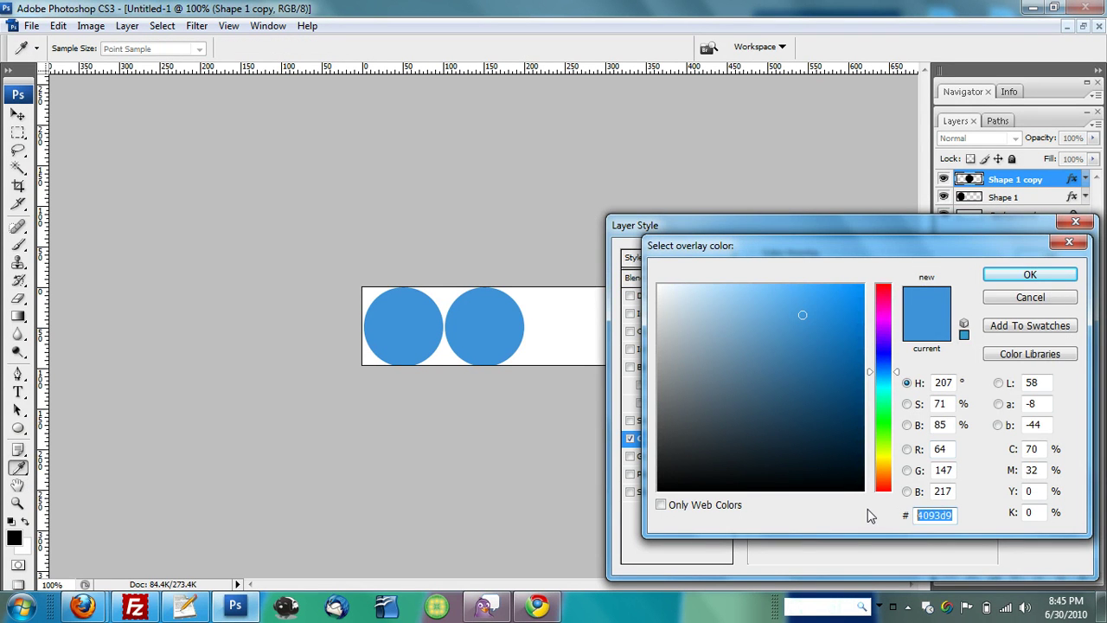
pyautogui.write('555555')
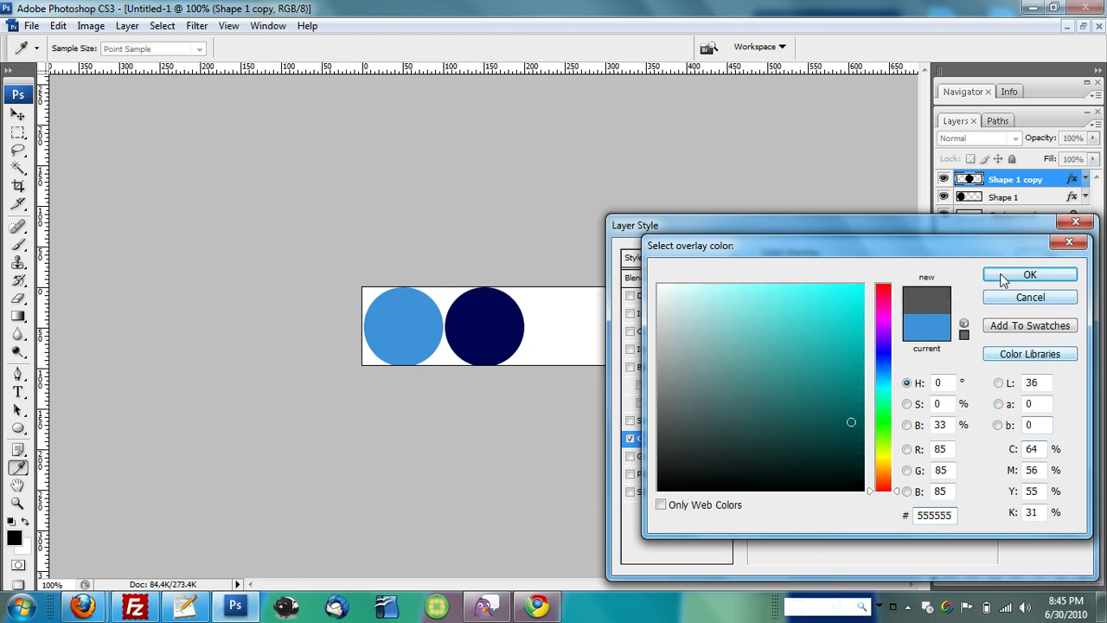
pyautogui.click(1004, 275)
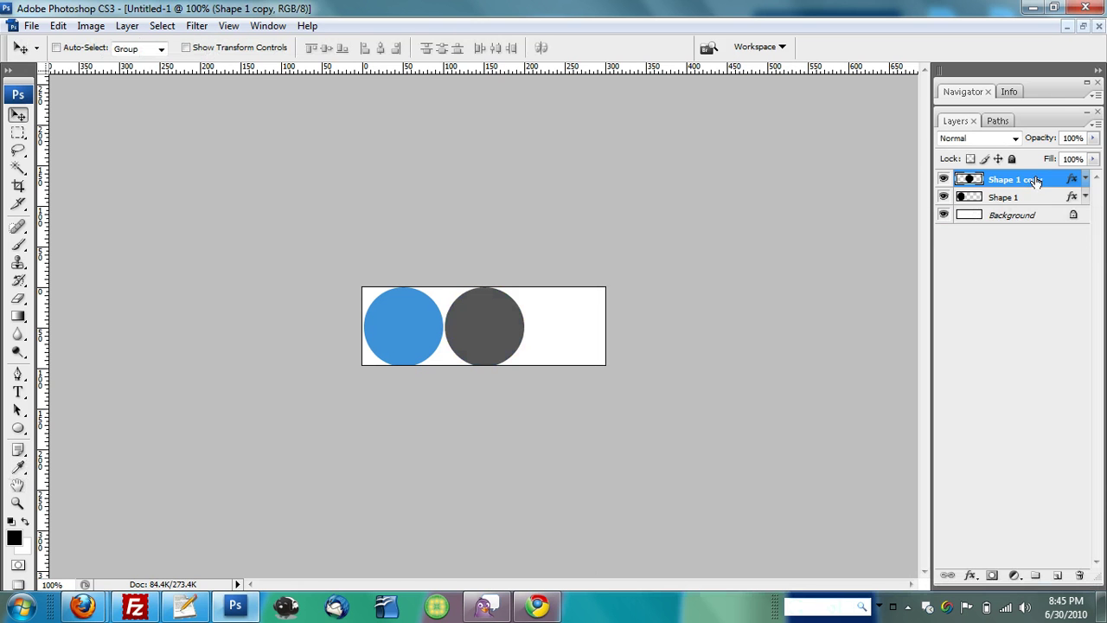
# Duplicate the gray circle layer and move the copy about 100 pixels to the right, into the canvas's empty end.
pyautogui.rightClick(1037, 180)
pyautogui.click(986, 231)
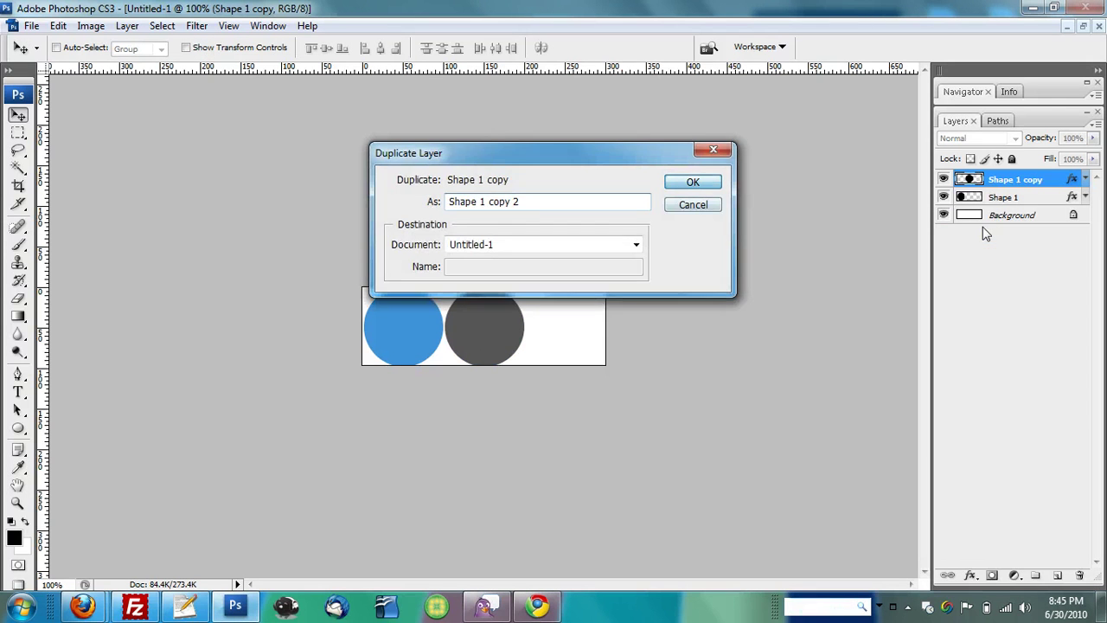
pyautogui.click(692, 183)
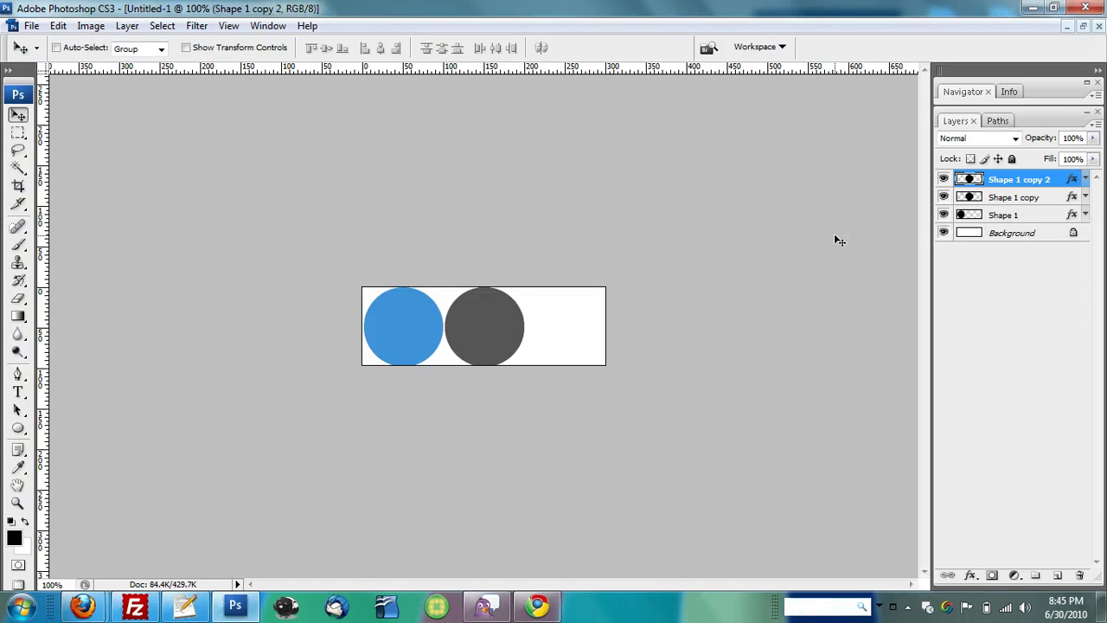
pyautogui.hotkey('shift', 'Right')
pyautogui.hotkey('shift', 'Right')
pyautogui.hotkey('shift', 'Right')
pyautogui.hotkey('shift', 'Right')
pyautogui.hotkey('shift', 'Right')
pyautogui.hotkey('shift', 'Right')
pyautogui.hotkey('shift', 'Right')
pyautogui.hotkey('shift', 'Right')
pyautogui.hotkey('shift', 'Right')
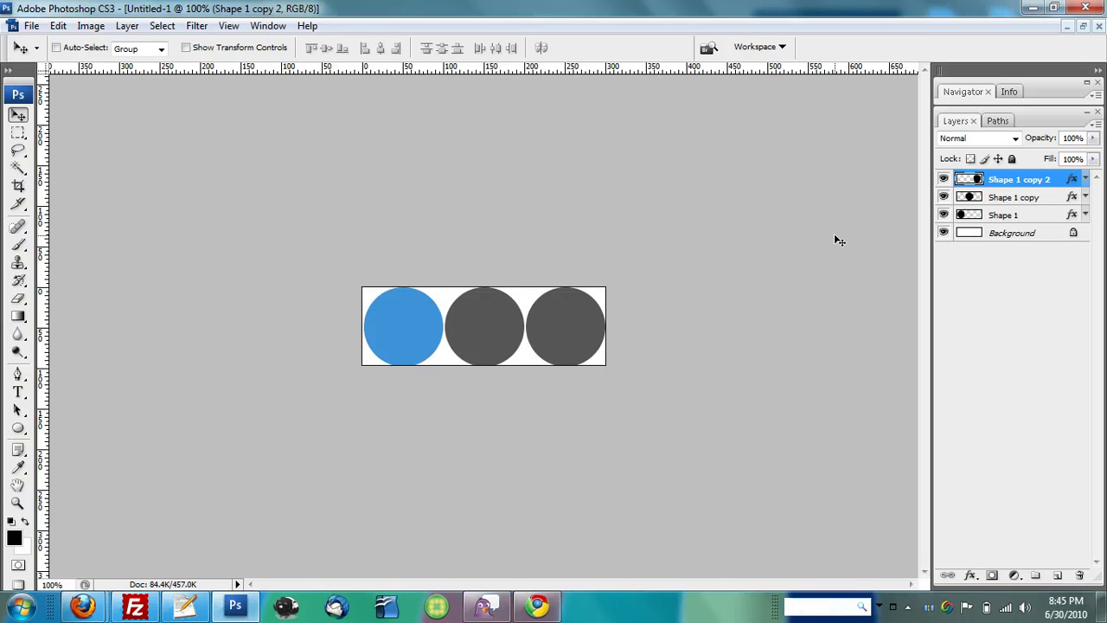
pyautogui.press('Left')
pyautogui.press('Left')
pyautogui.press('Right')
# Show the frame animation timeline and add a second frame.
pyautogui.click(1014, 217)
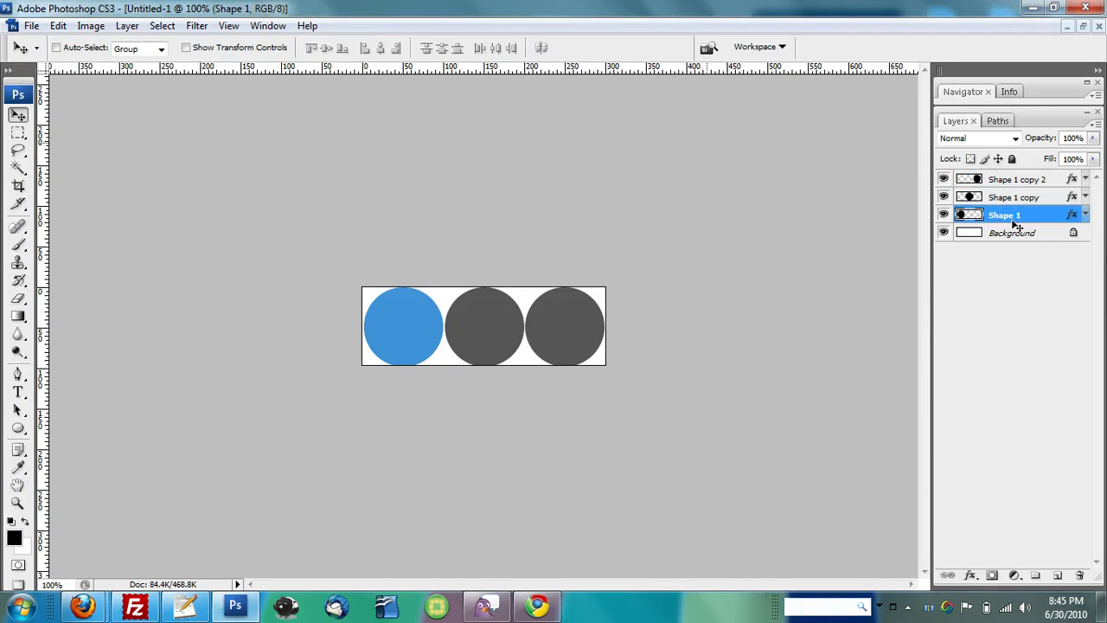
pyautogui.click(258, 25)
pyautogui.click(297, 98)
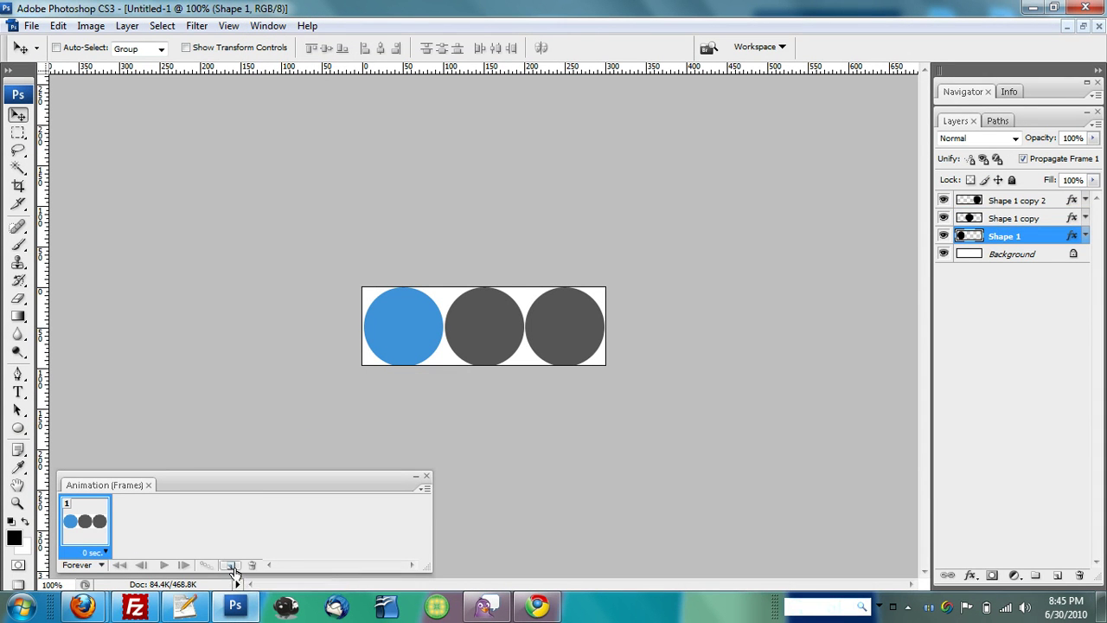
pyautogui.click(231, 566)
# Copy the blue layer style from the first circle to the middle circle in frame 2.
pyautogui.rightClick(988, 238)
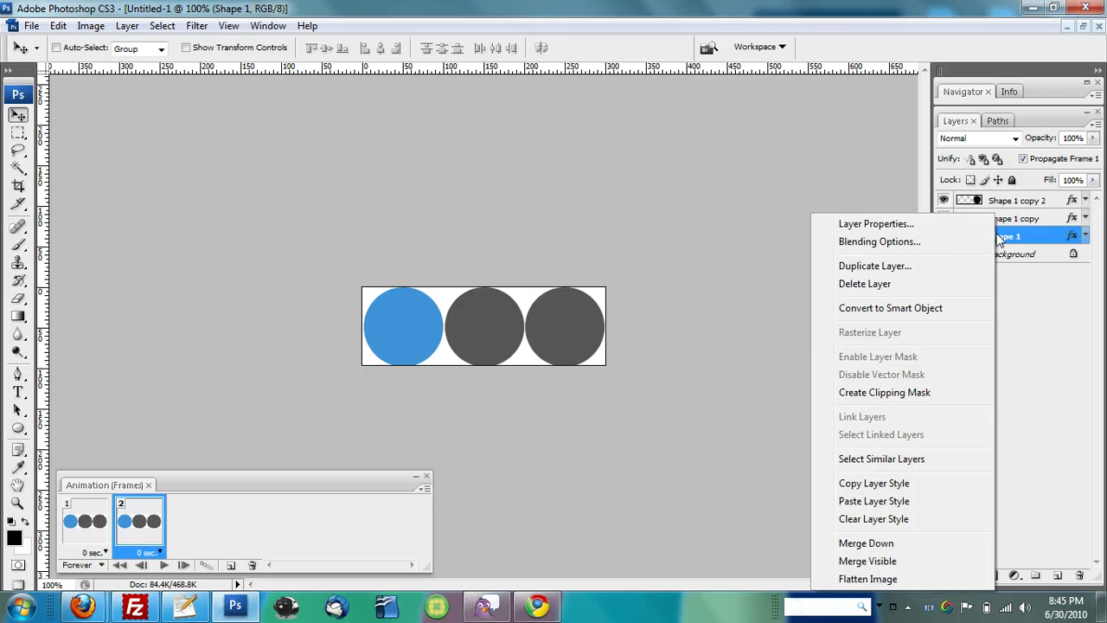
pyautogui.click(885, 486)
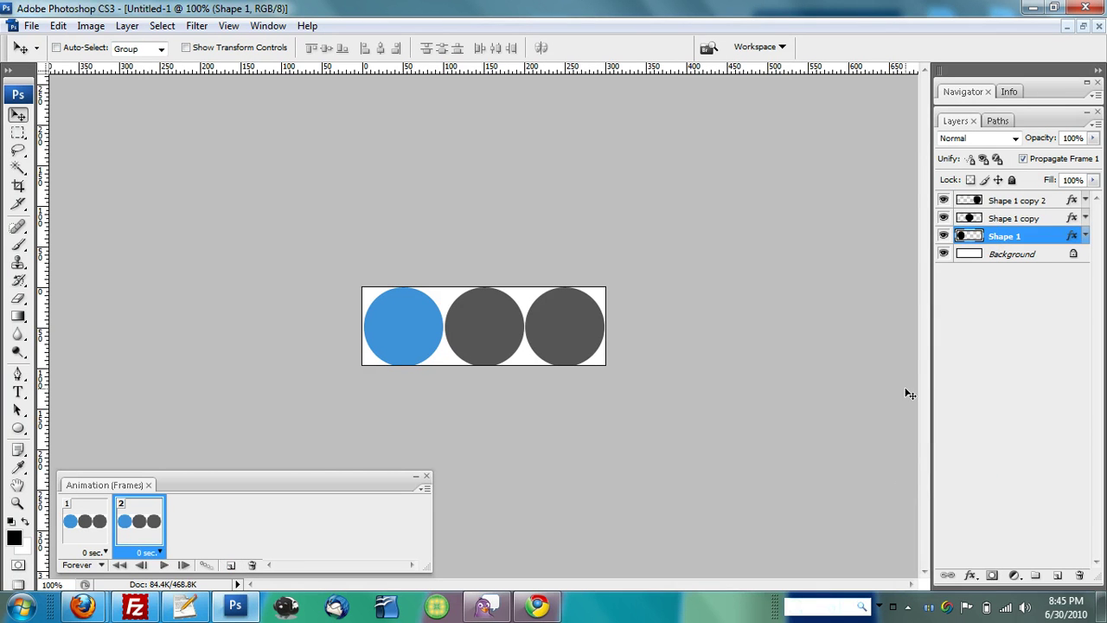
pyautogui.rightClick(985, 223)
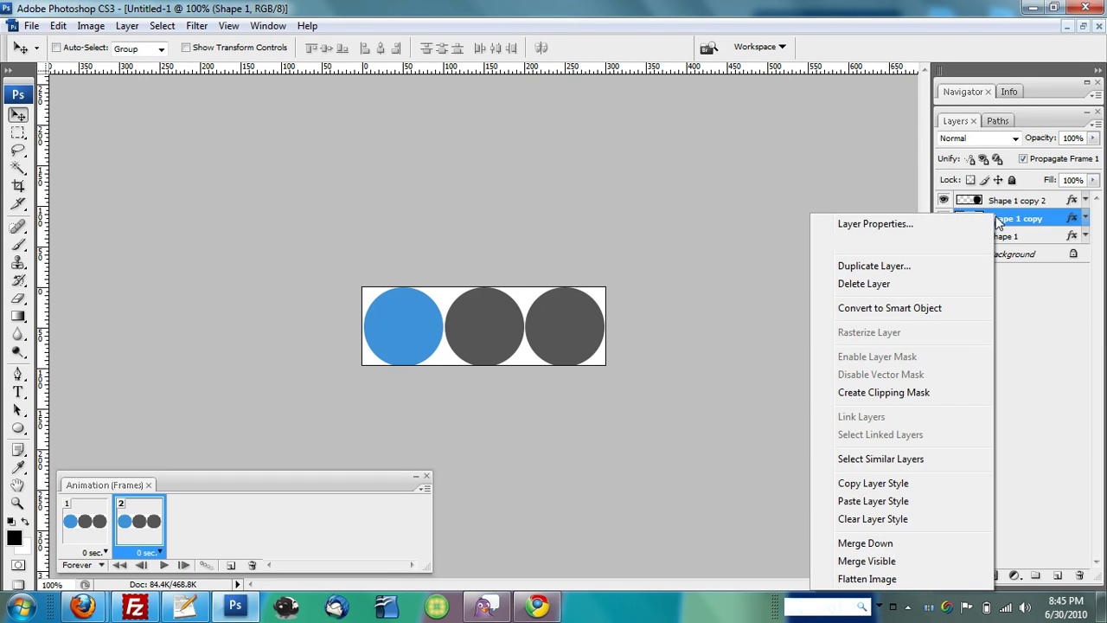
pyautogui.click(885, 502)
# Copy the gray layer style from the third circle to the first circle in frame 2.
pyautogui.rightClick(1013, 200)
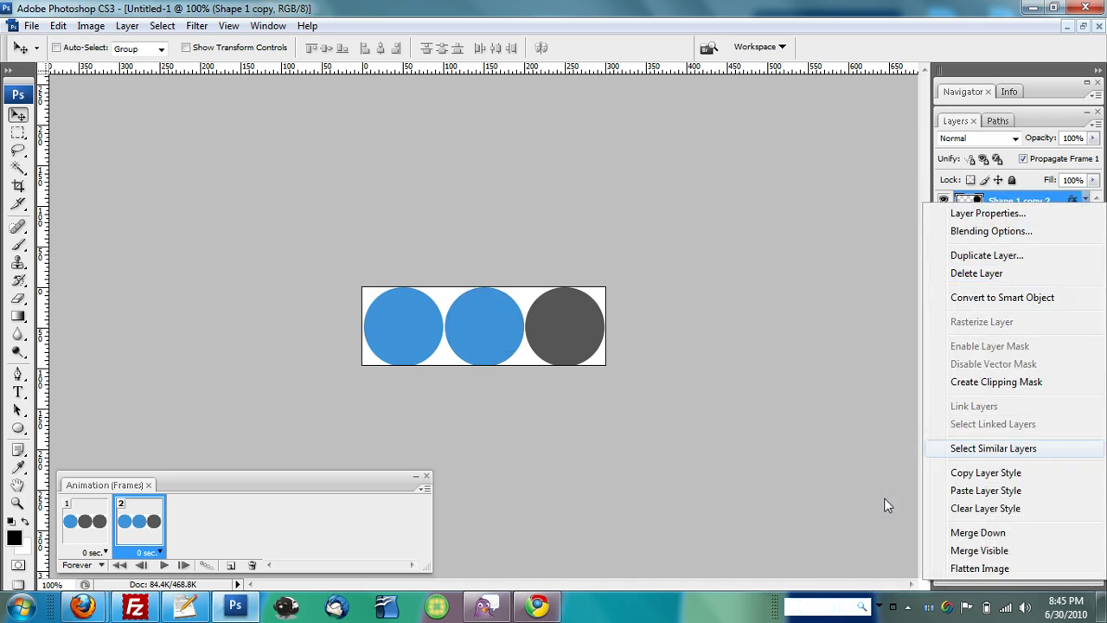
pyautogui.click(975, 476)
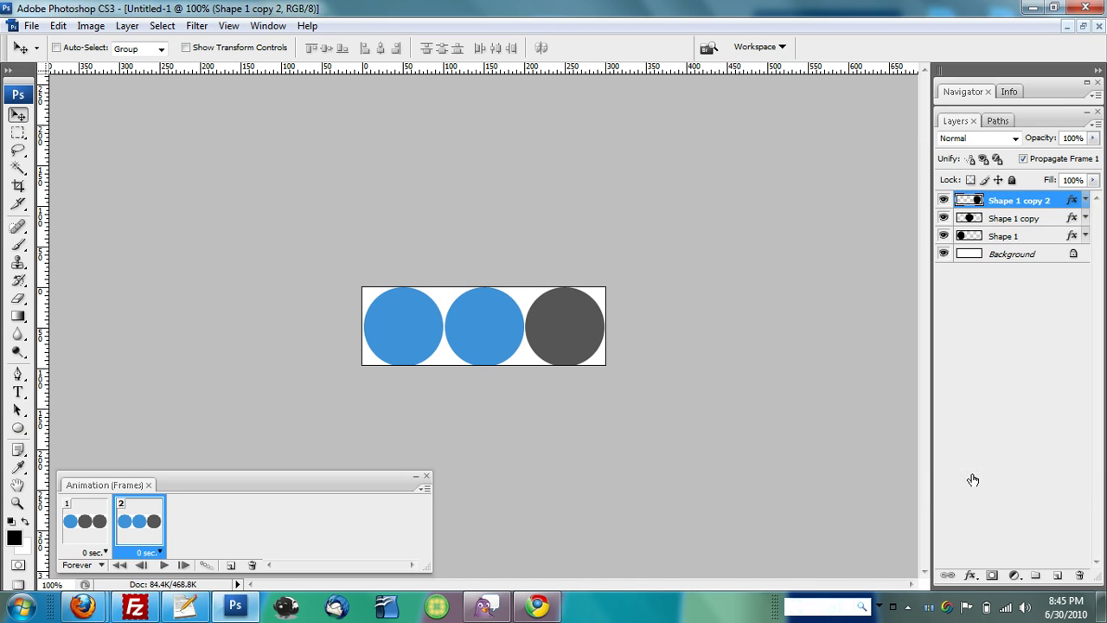
pyautogui.rightClick(1008, 236)
pyautogui.click(900, 500)
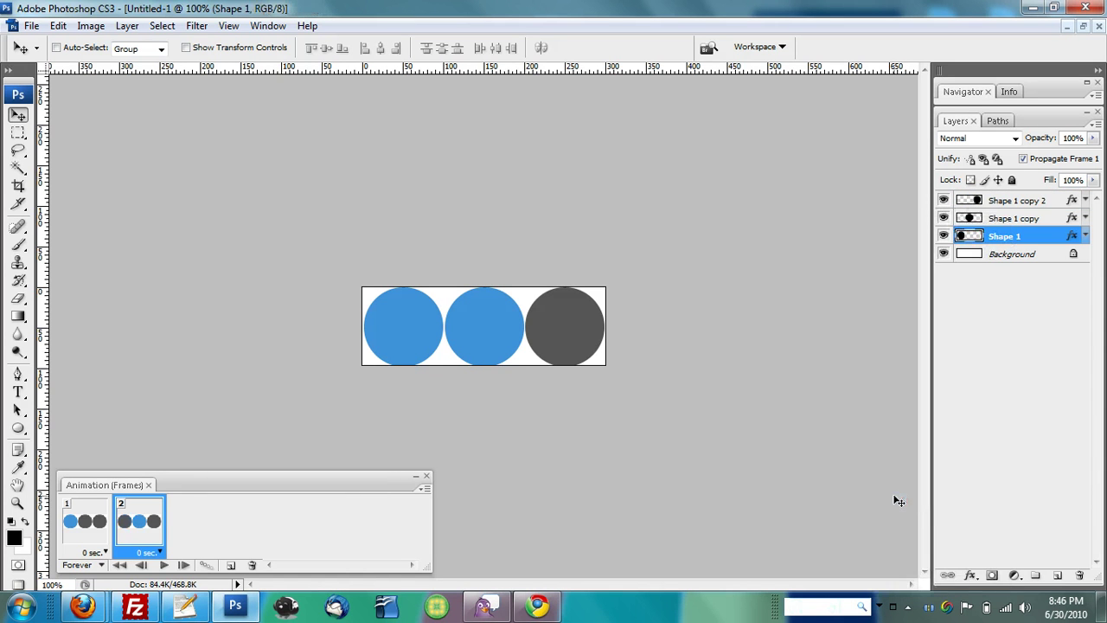
# Add a third frame and copy the middle circle's blue layer style to the third circle.
pyautogui.click(230, 565)
pyautogui.rightClick(1011, 218)
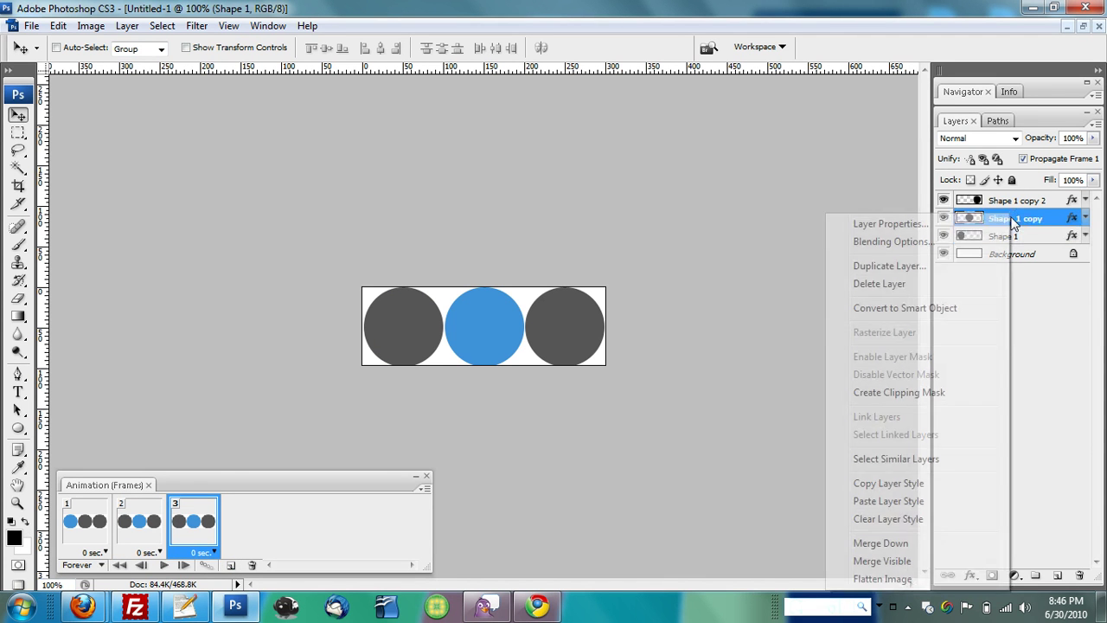
pyautogui.click(925, 485)
pyautogui.rightClick(1010, 200)
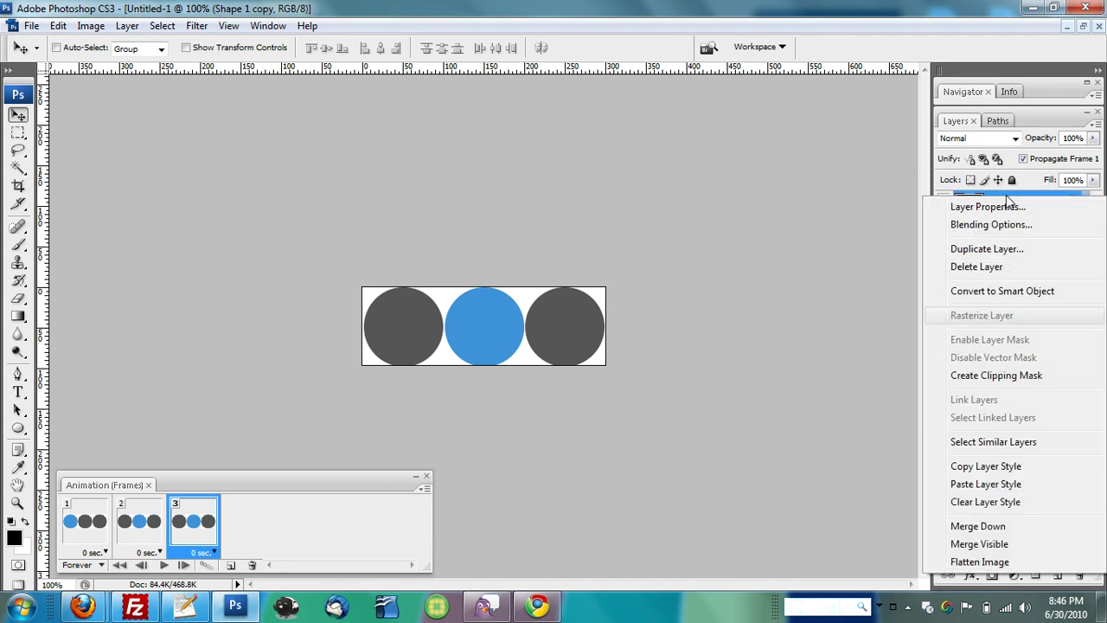
pyautogui.click(974, 483)
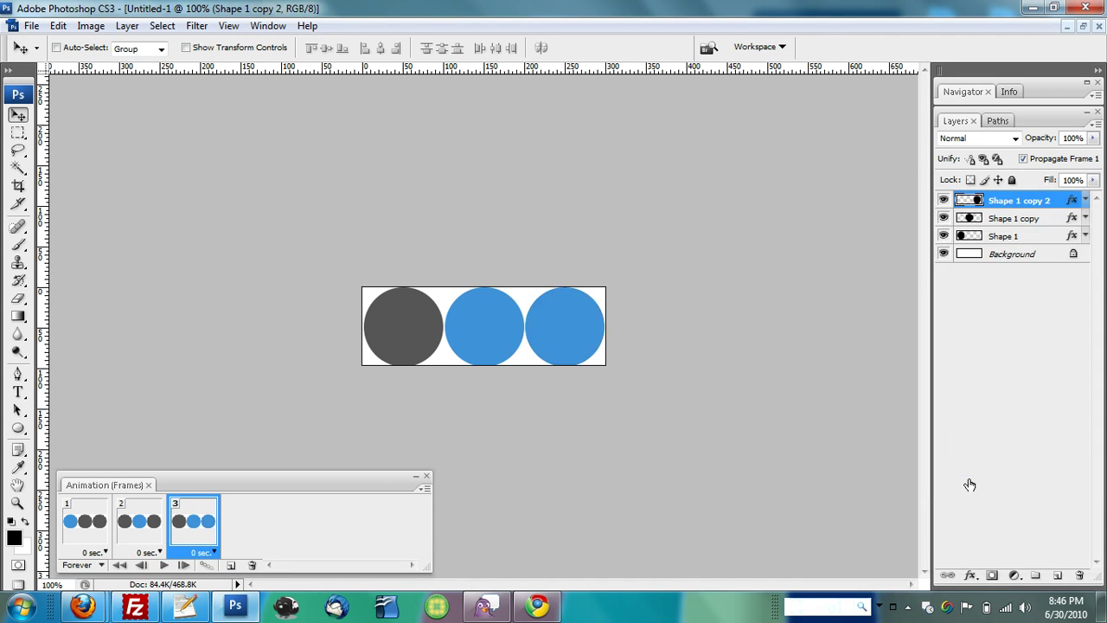
# Copy the gray layer style from the first circle to the middle circle in frame 3.
pyautogui.rightClick(1005, 237)
pyautogui.click(899, 483)
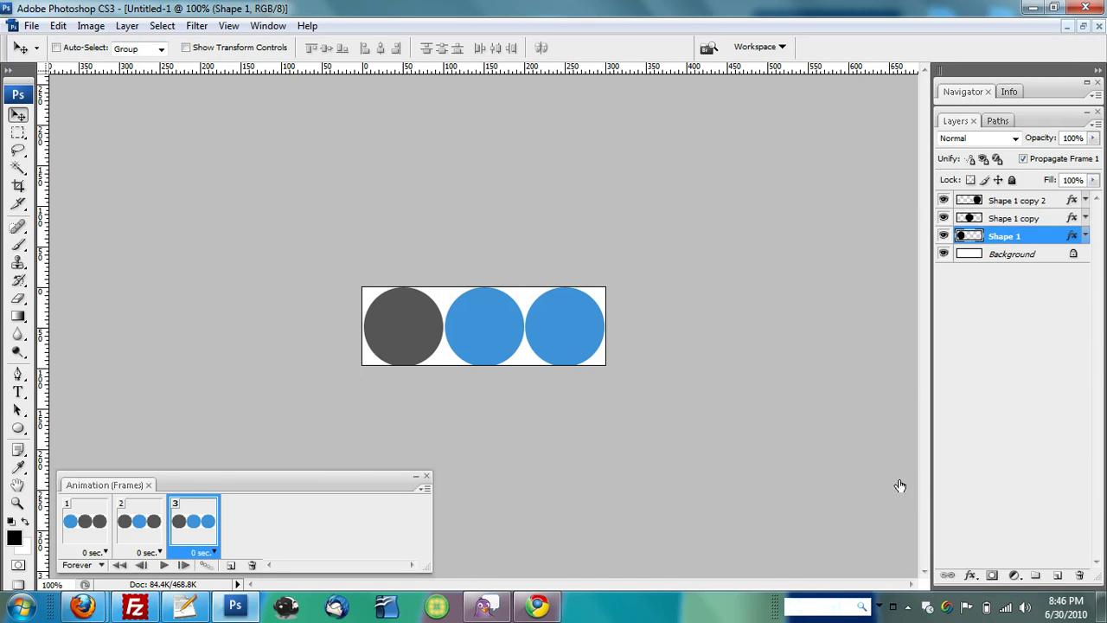
pyautogui.rightClick(1006, 218)
pyautogui.click(901, 502)
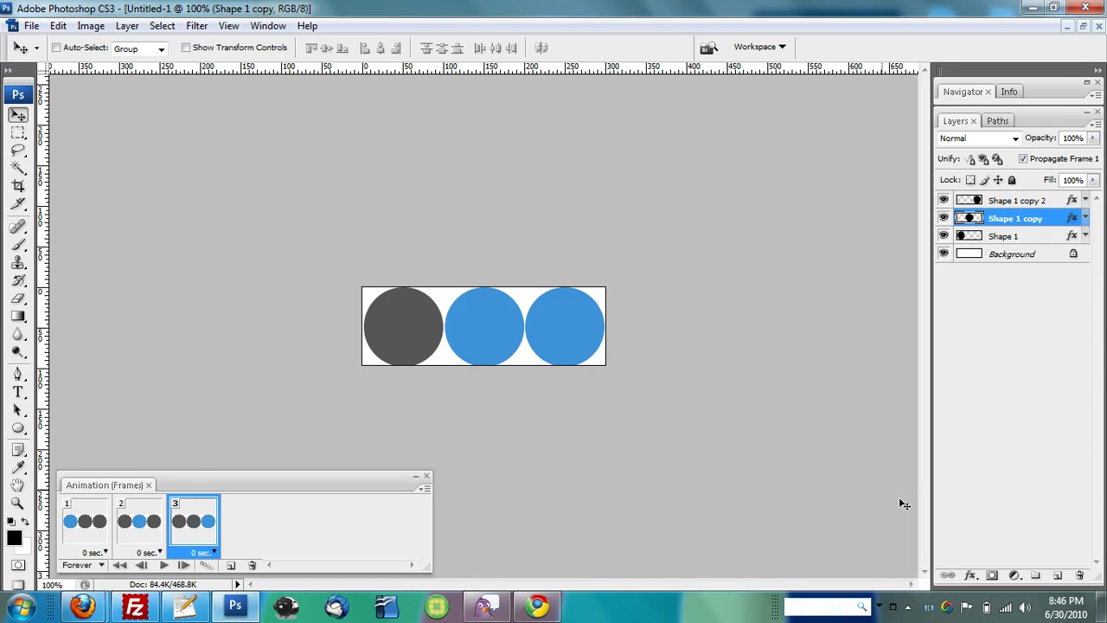
# Play the three-frame animation as a preview, stop it and return to frame 1.
pyautogui.click(164, 565)
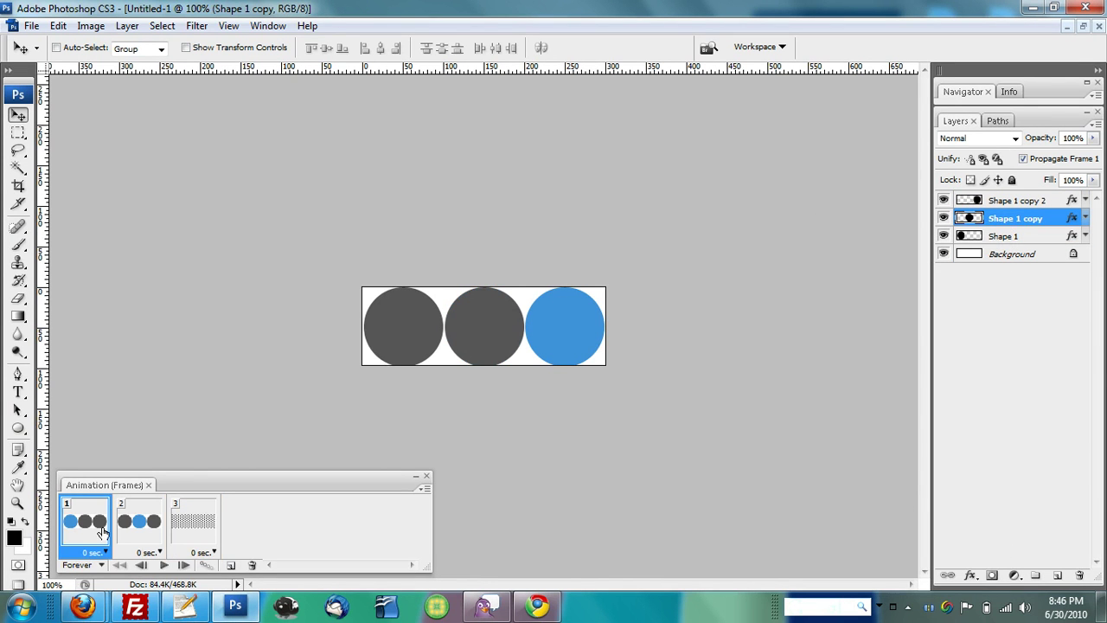
pyautogui.click(165, 566)
pyautogui.click(99, 520)
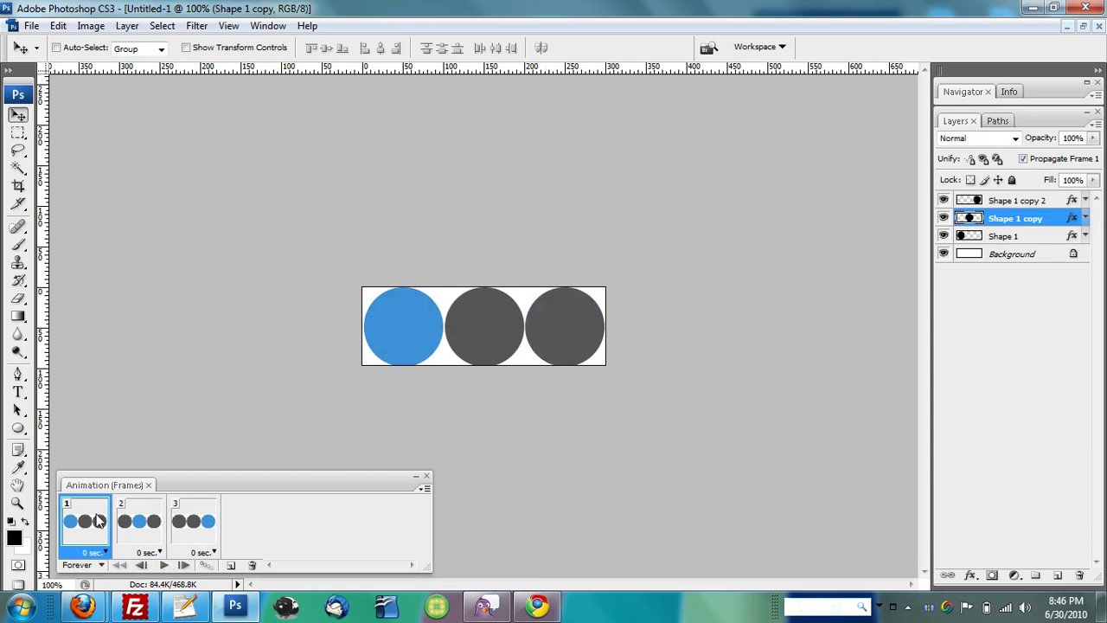
# Set the delay of all three frames to 0.1 seconds and preview the animation.
pyautogui.click(104, 553)
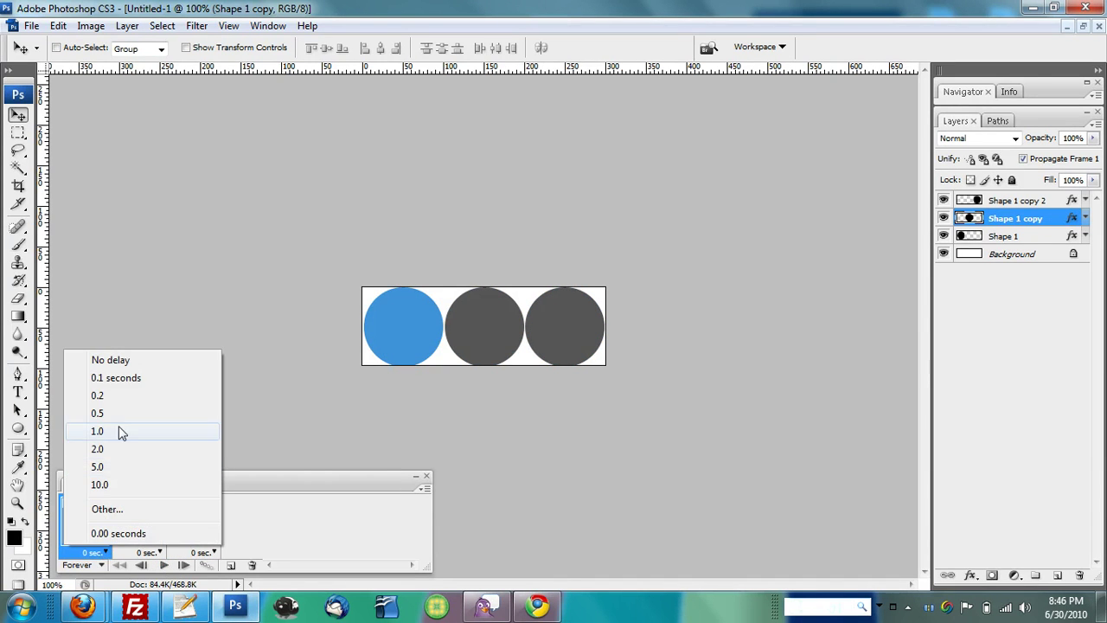
pyautogui.click(119, 382)
pyautogui.click(149, 553)
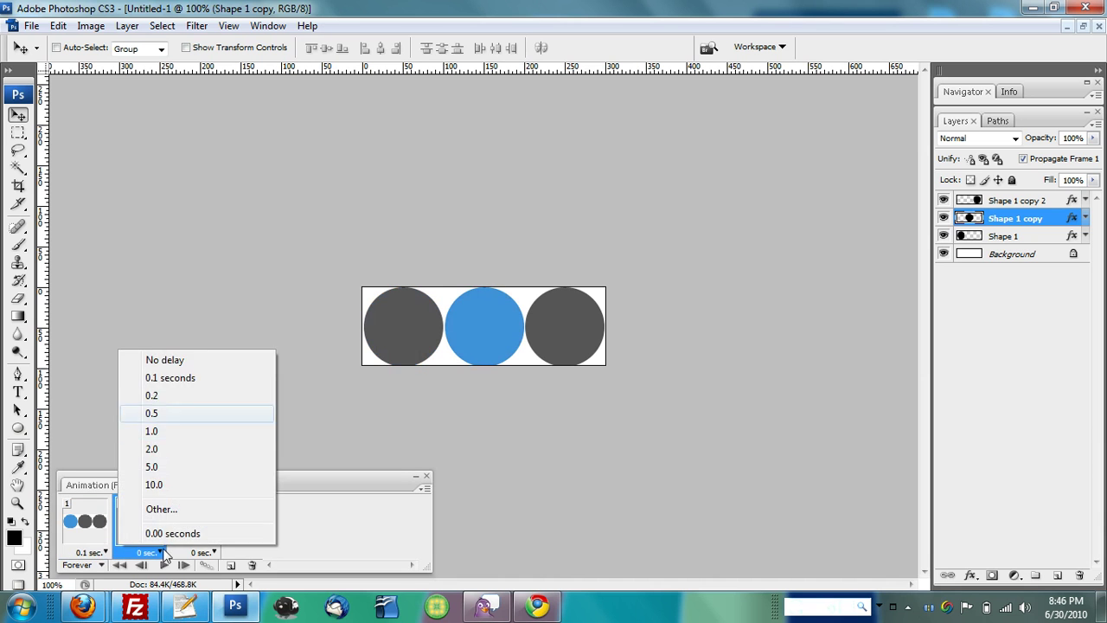
pyautogui.click(169, 381)
pyautogui.click(216, 554)
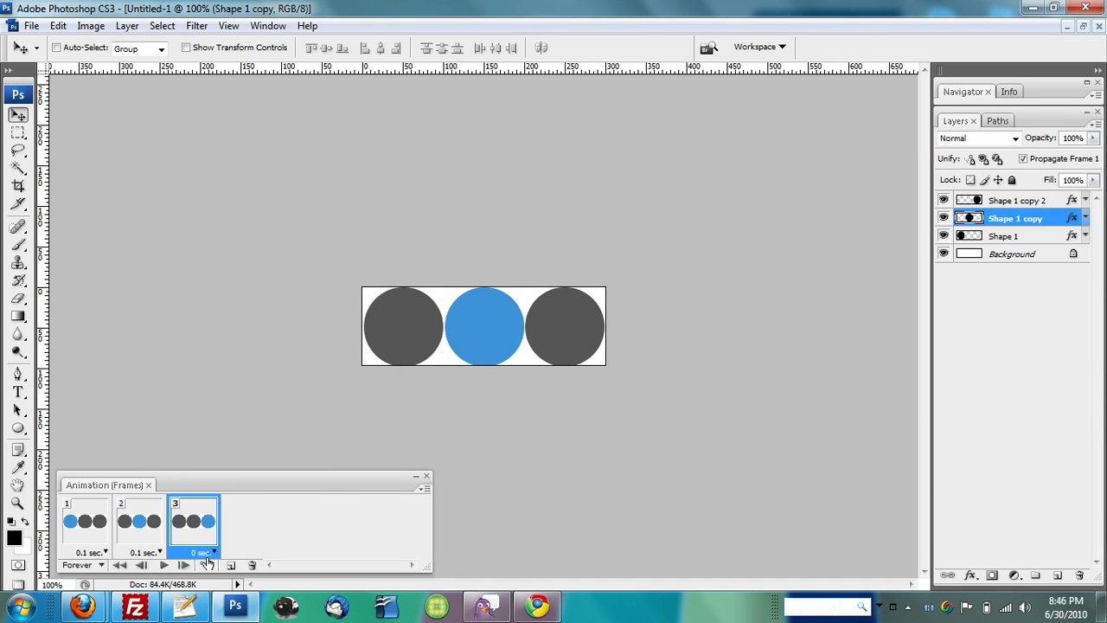
pyautogui.click(210, 554)
pyautogui.click(199, 389)
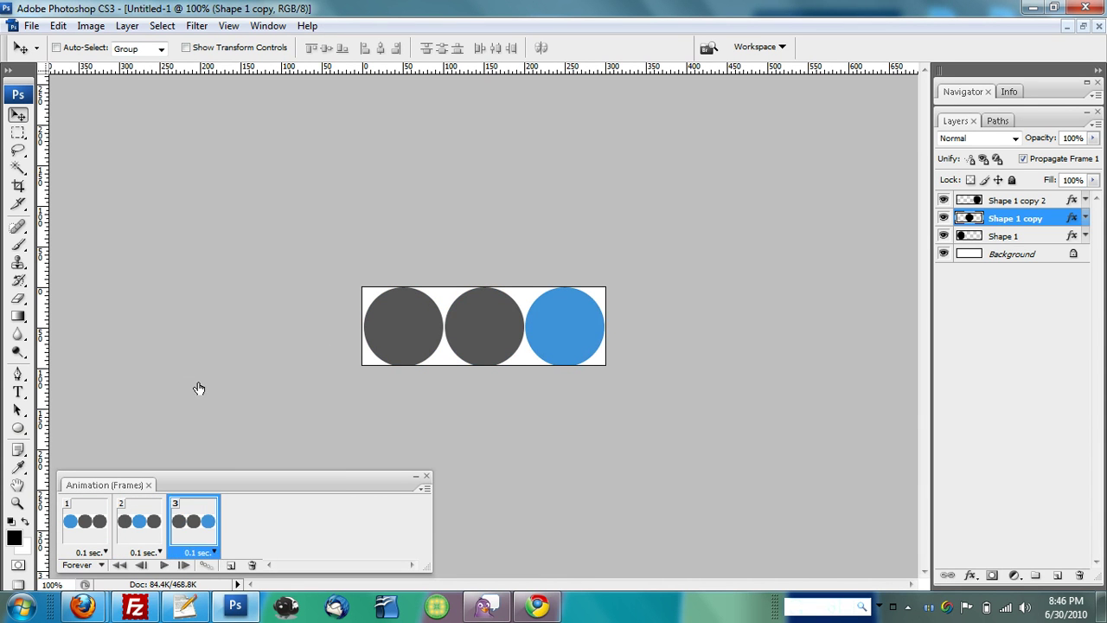
pyautogui.press('space')
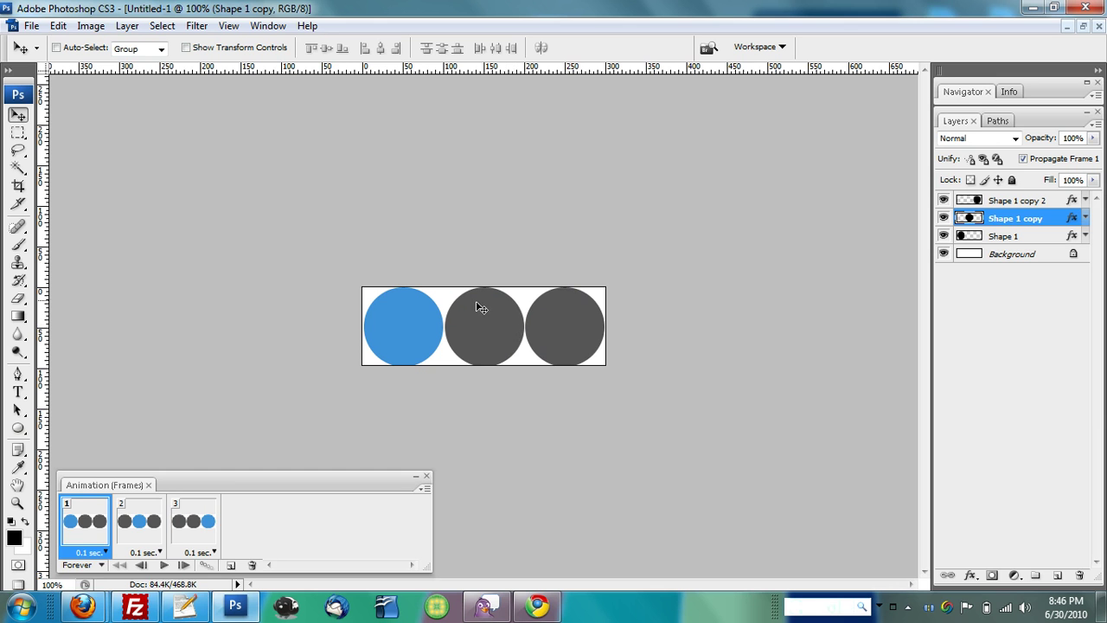
pyautogui.click(426, 490)
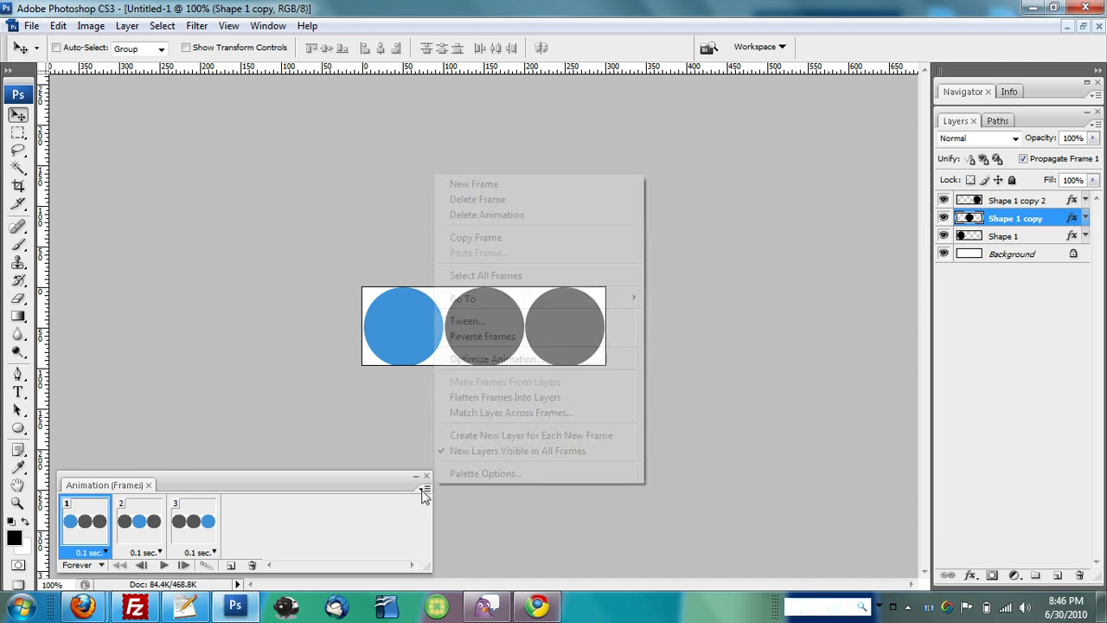
pyautogui.click(512, 327)
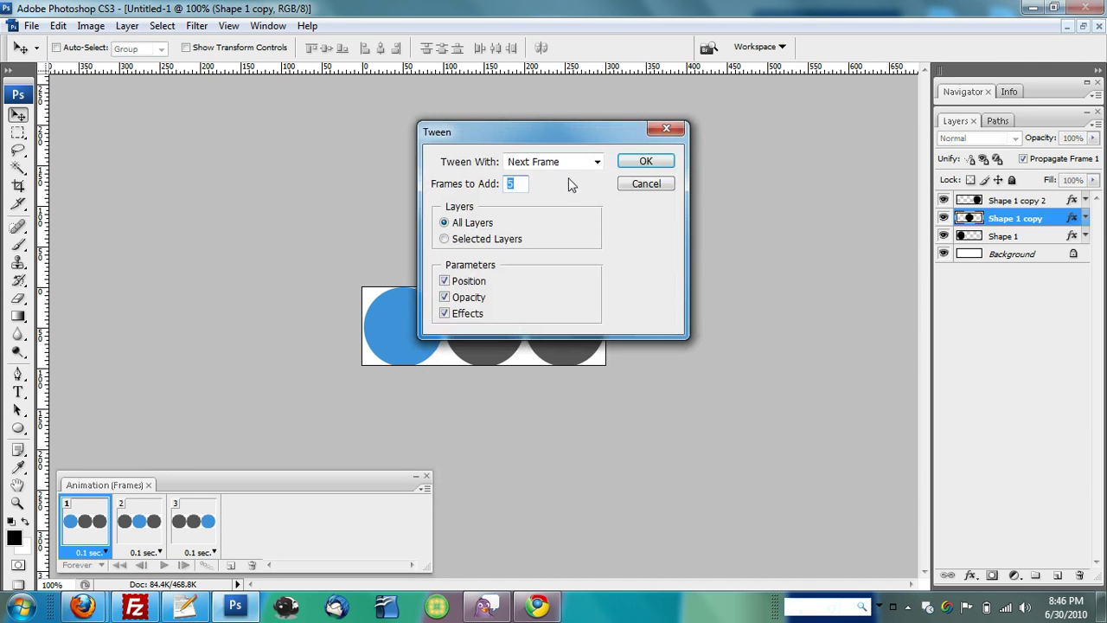
pyautogui.click(646, 184)
# Tween frame 1 with the next frame, adding 5 frames for all layers, and preview the animation.
pyautogui.click(426, 490)
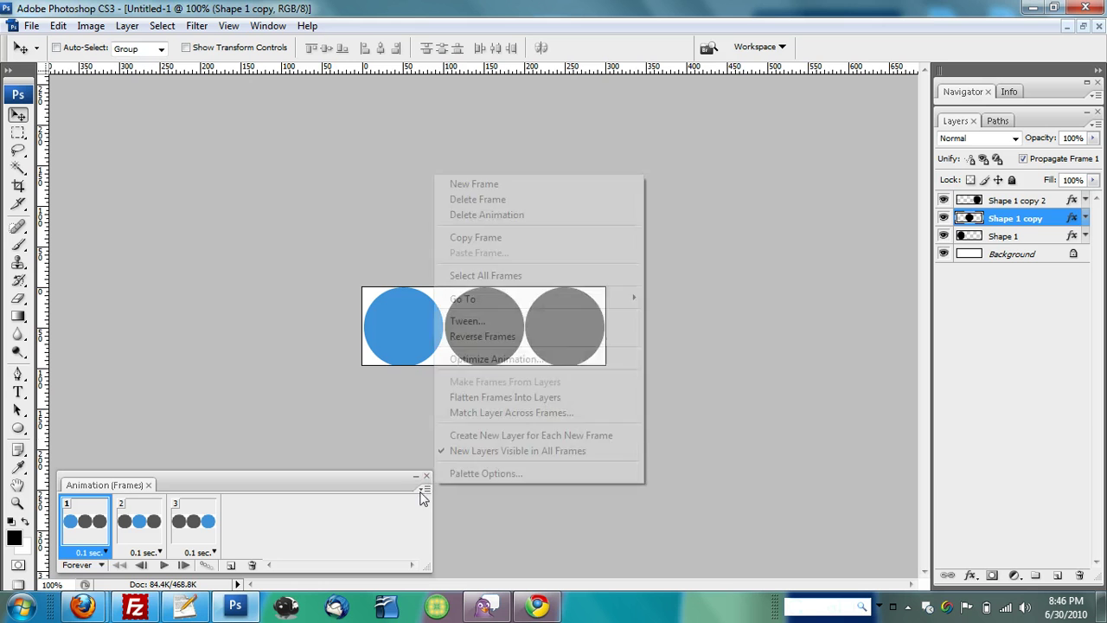
pyautogui.click(494, 321)
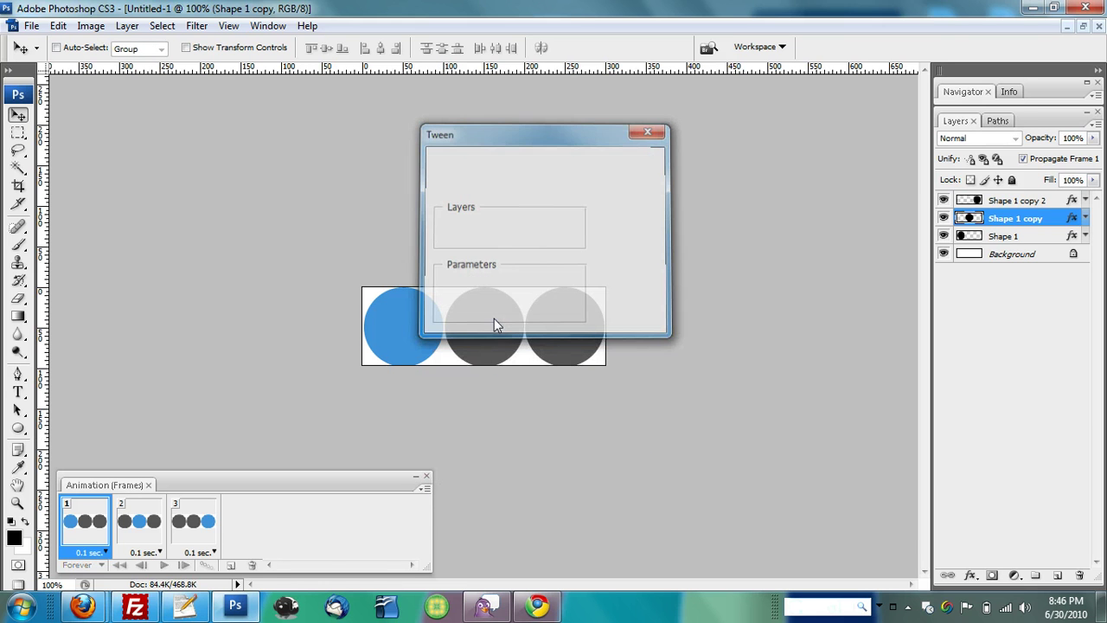
pyautogui.press('Return')
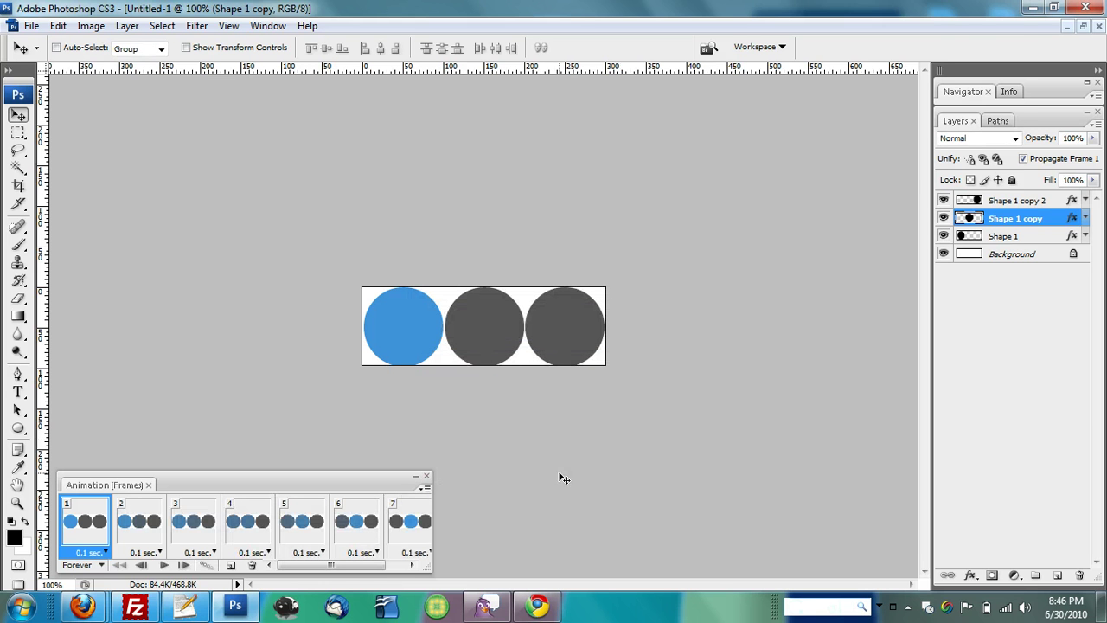
pyautogui.click(163, 564)
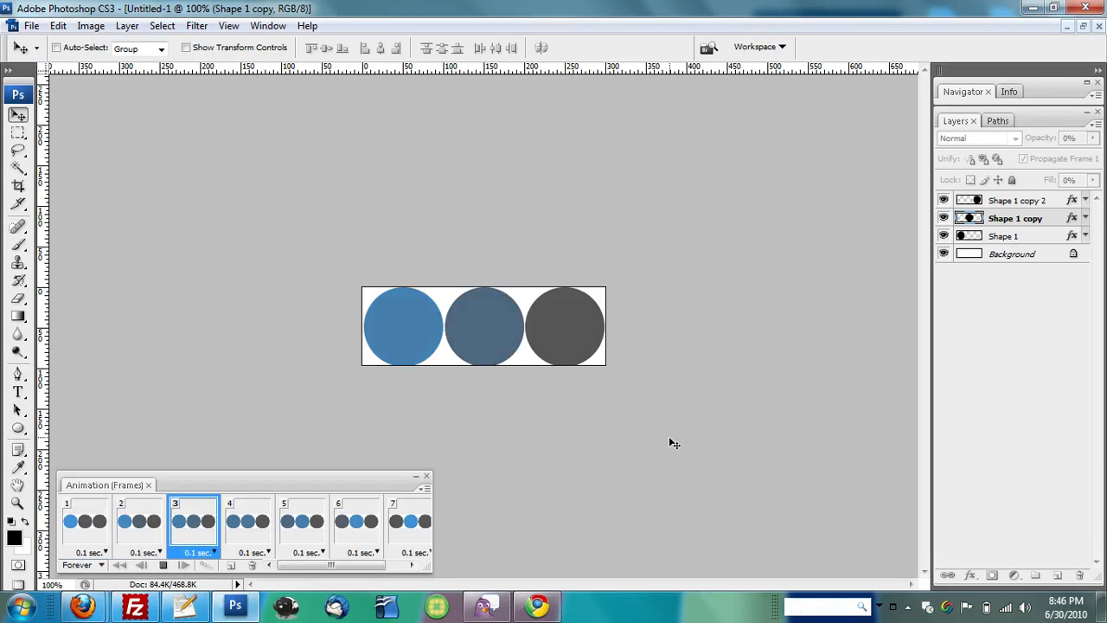
pyautogui.click(164, 565)
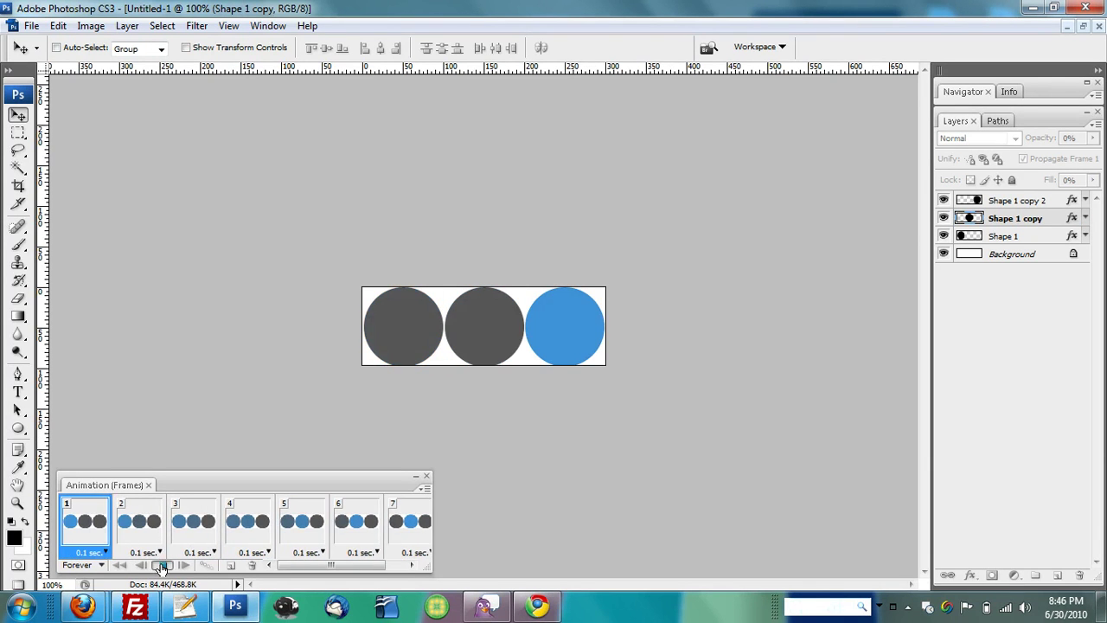